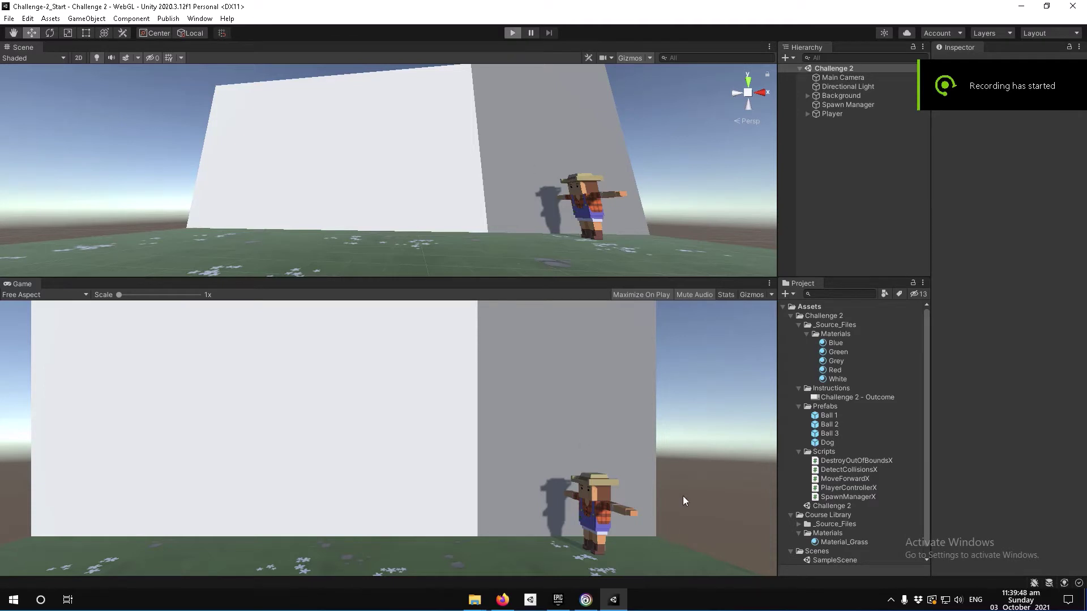
- Play-test the scene, launching four dogs from the farmer with Space, then stop
key("ctrl+p")
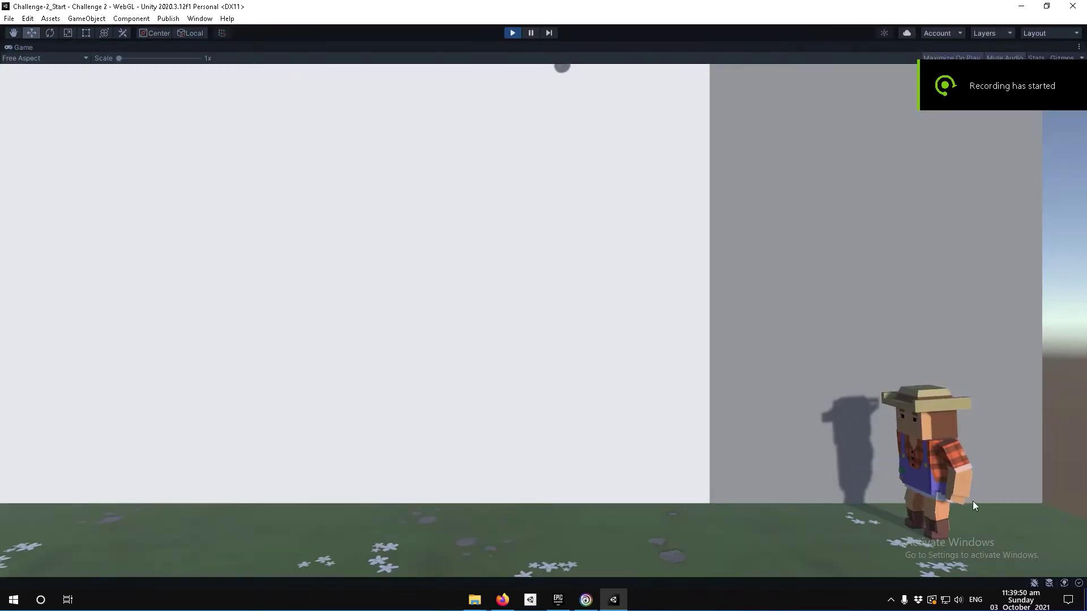
key("space")
key("space")
key("space")
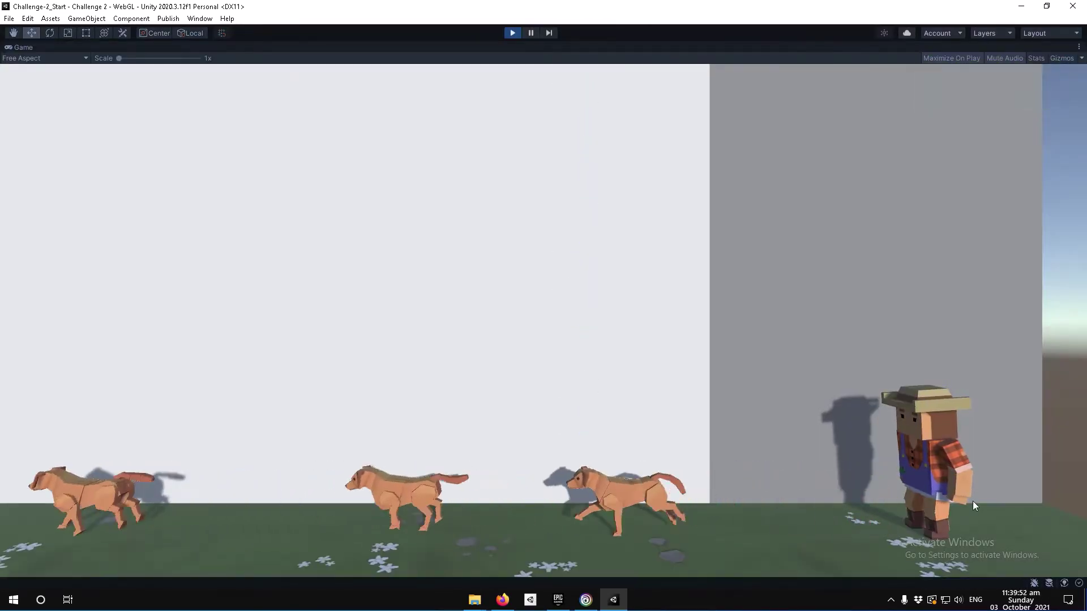
key("space")
key("space")
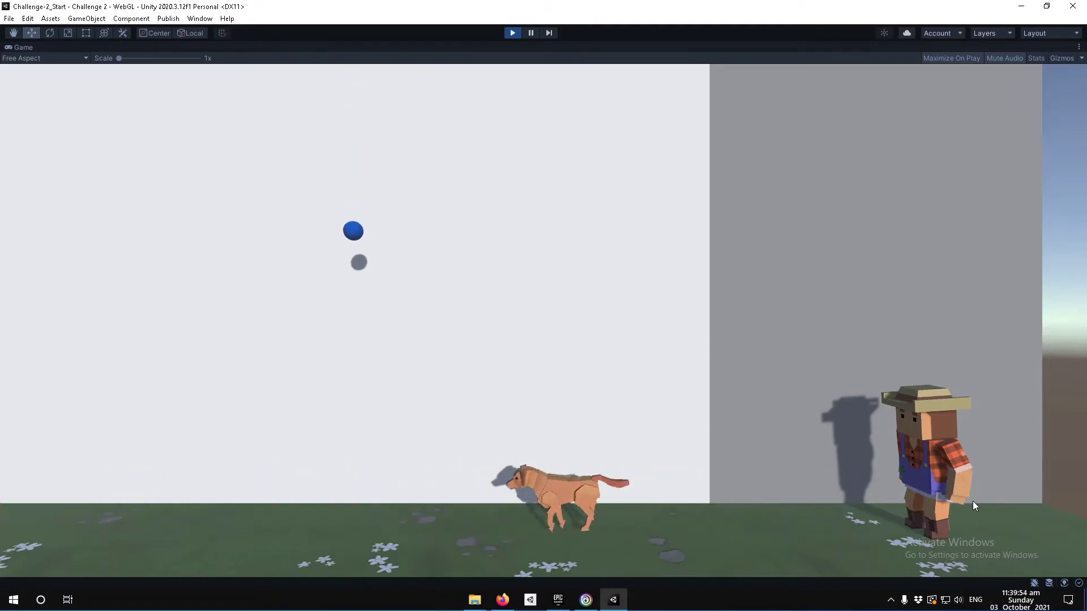
key("space")
key("space")
key("space")
key("space")
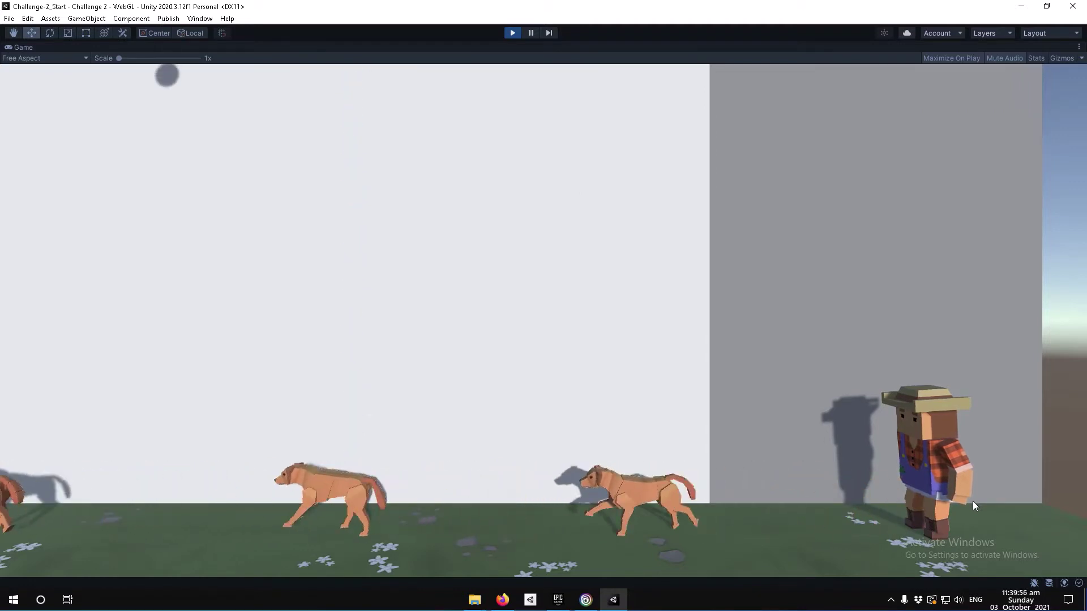
key("space")
key("space")
key("space")
key("space")
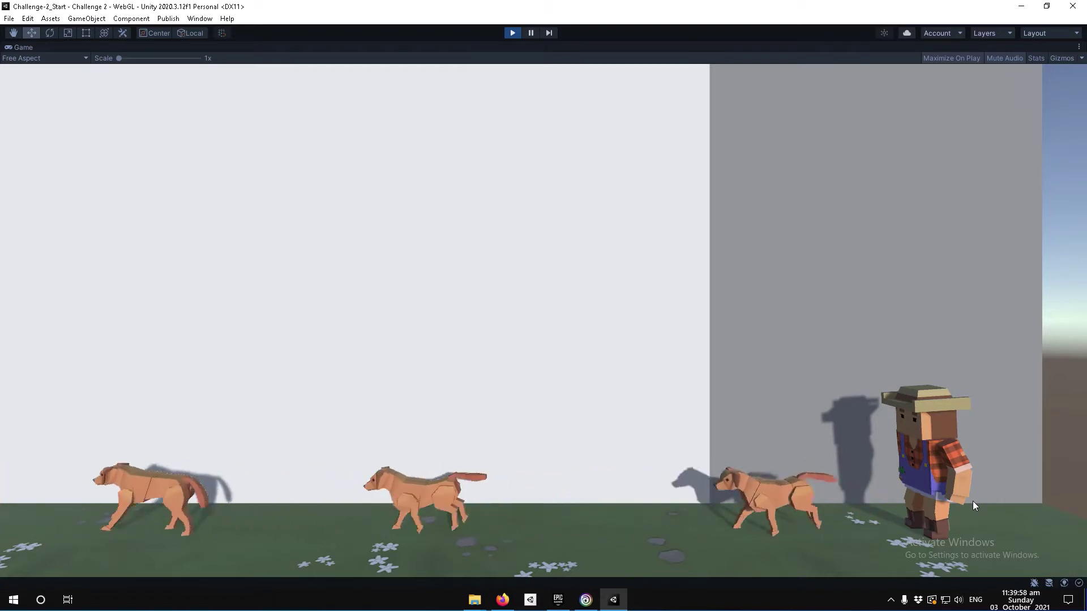
left_click(512, 33)
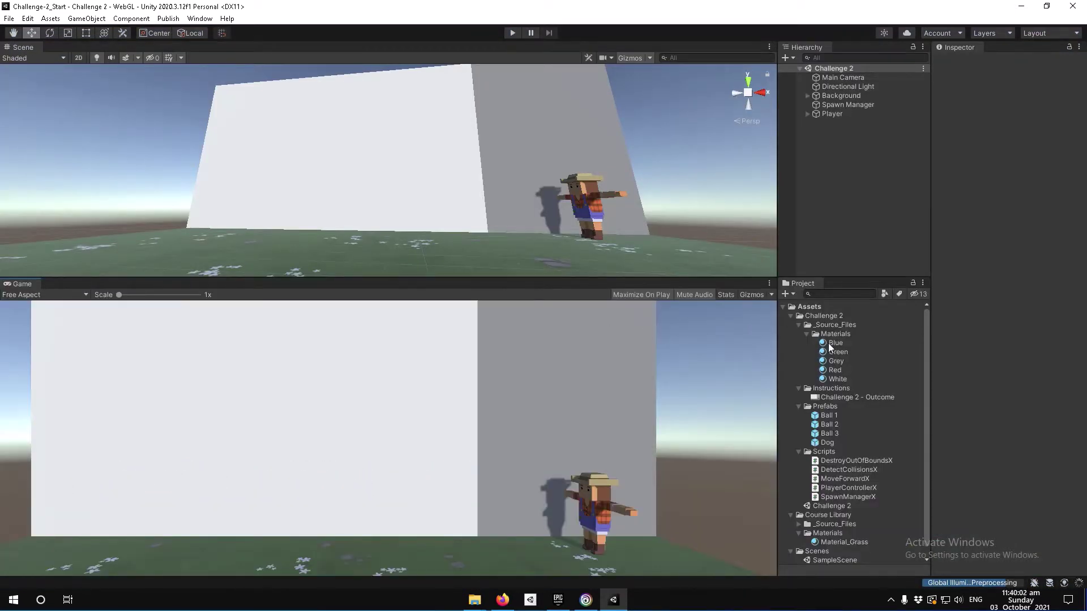
- Open DestroyOutOfBoundsX in Visual Studio and review its leftLimit -30 and x-position check
double_click(847, 462)
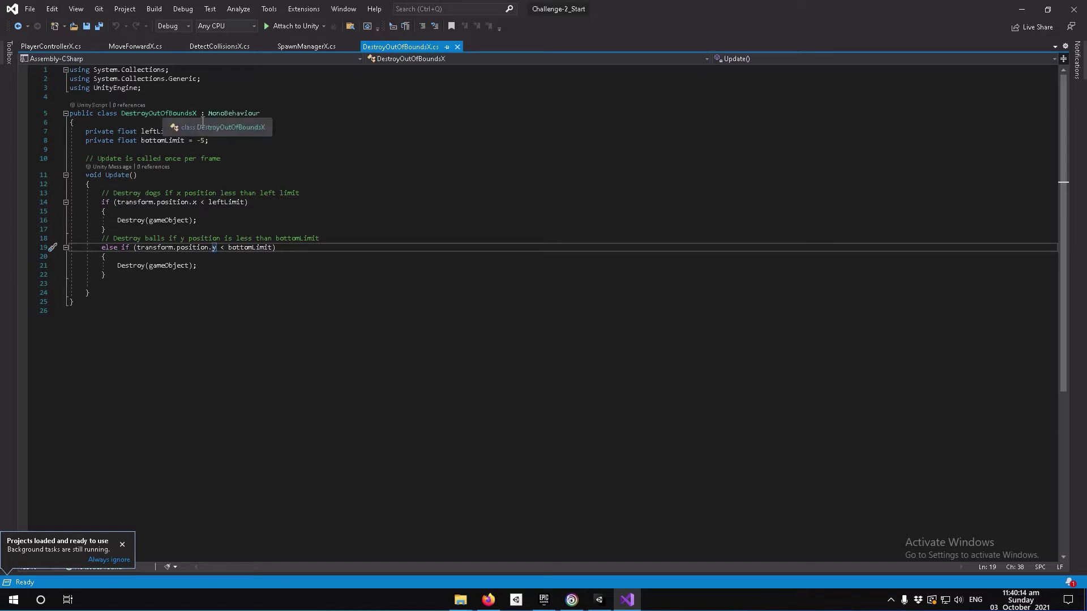
left_click_drag(94, 131, 228, 134)
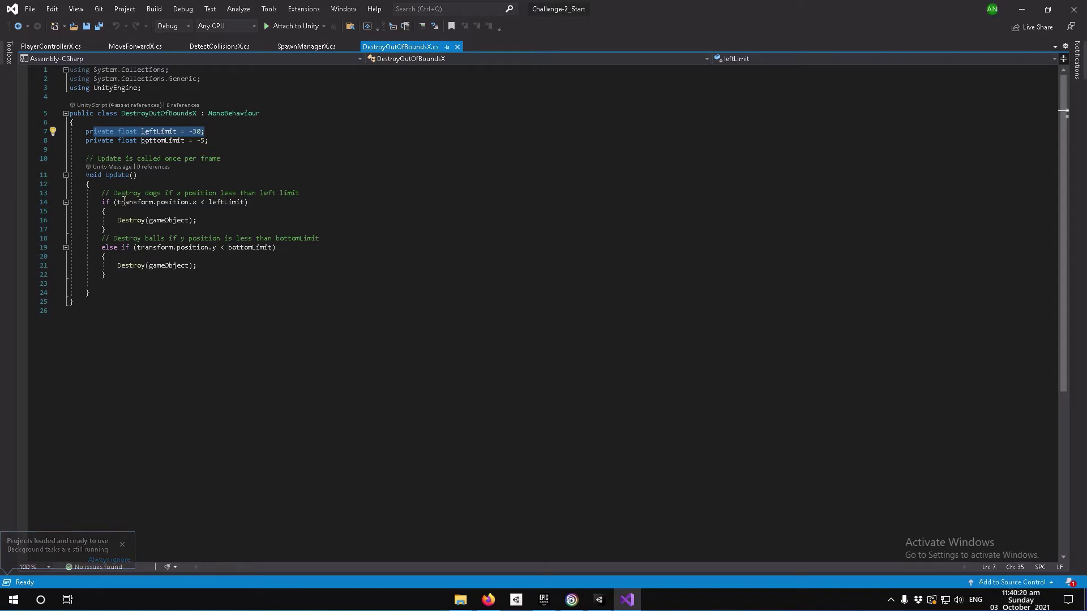
left_click(199, 202)
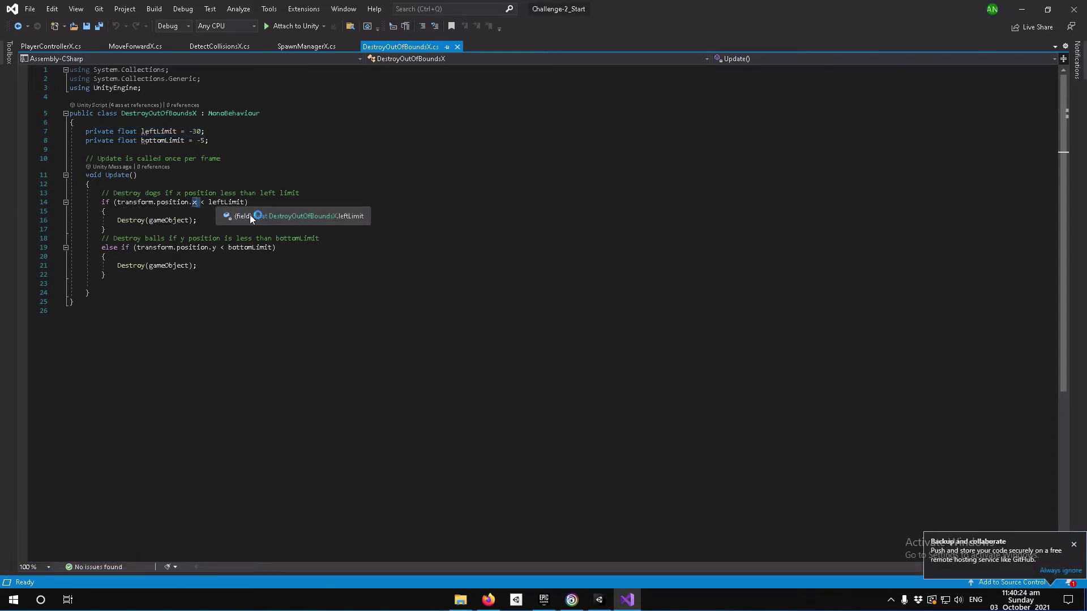
left_click(291, 207)
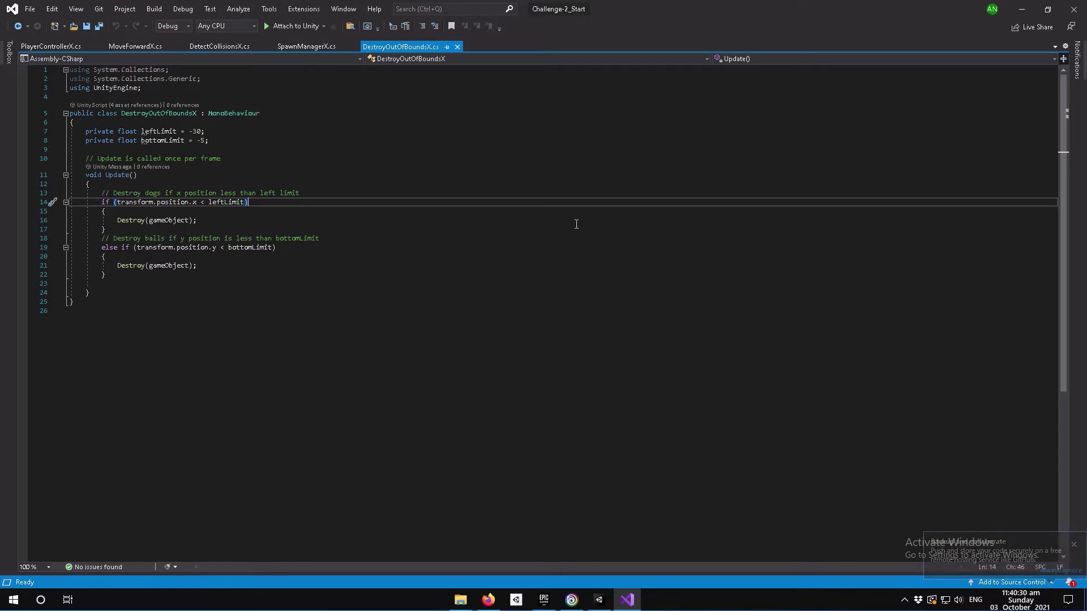
- Review the DetectCollisionsX, MoveForwardX and PlayerControllerX scripts in Visual Studio, ending back in Unity
left_click(1033, 12)
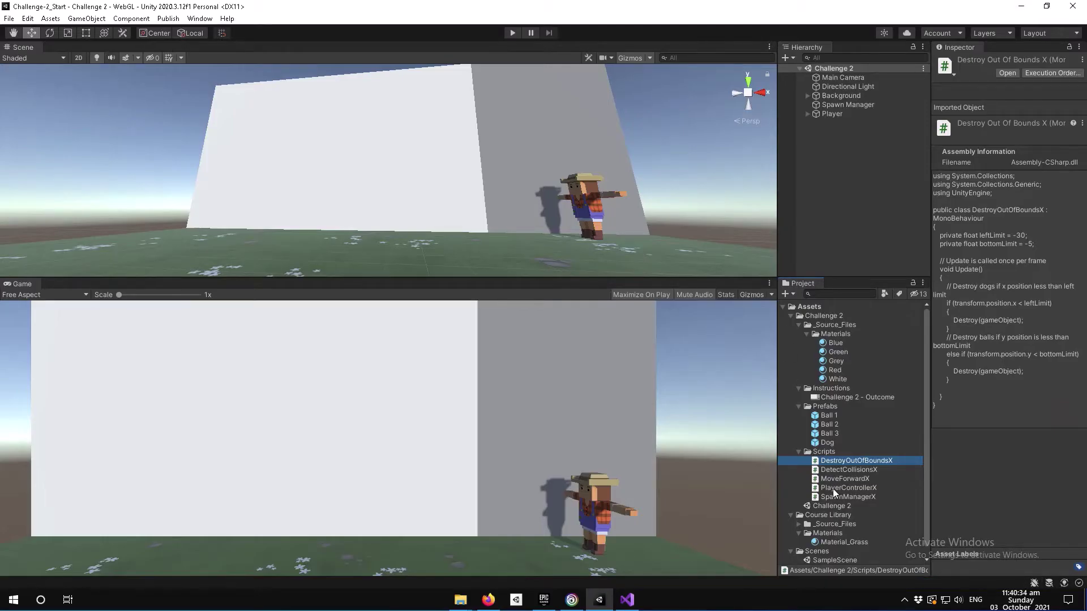
double_click(837, 469)
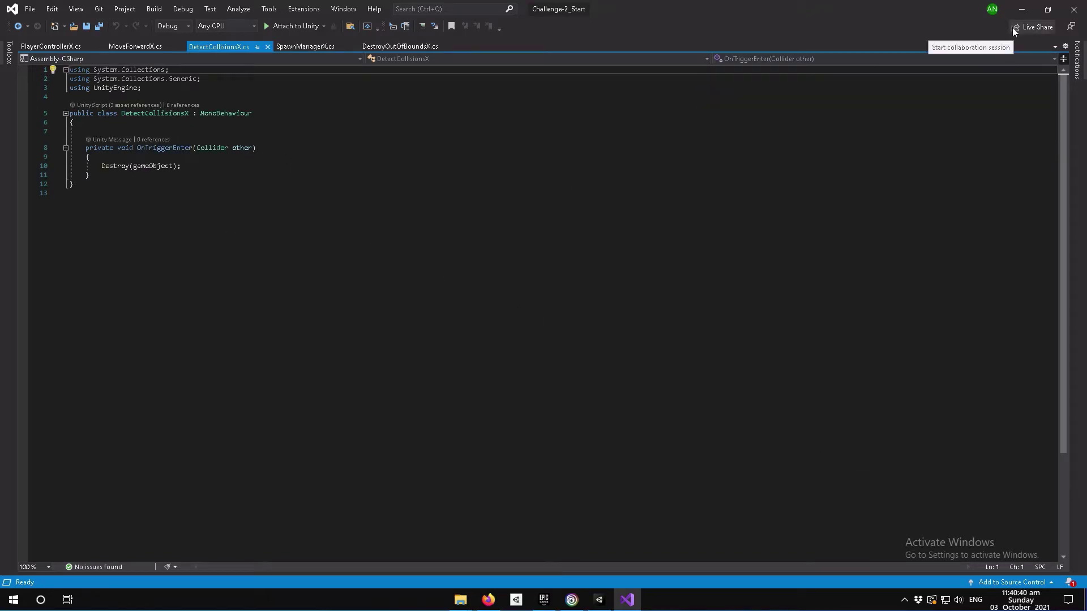
left_click(1022, 9)
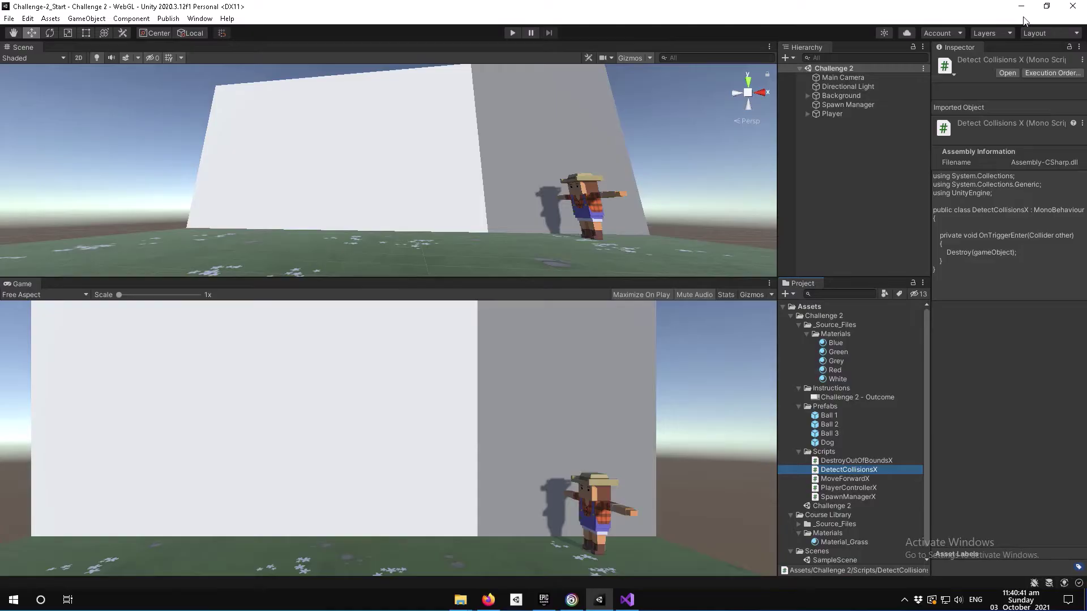
double_click(823, 478)
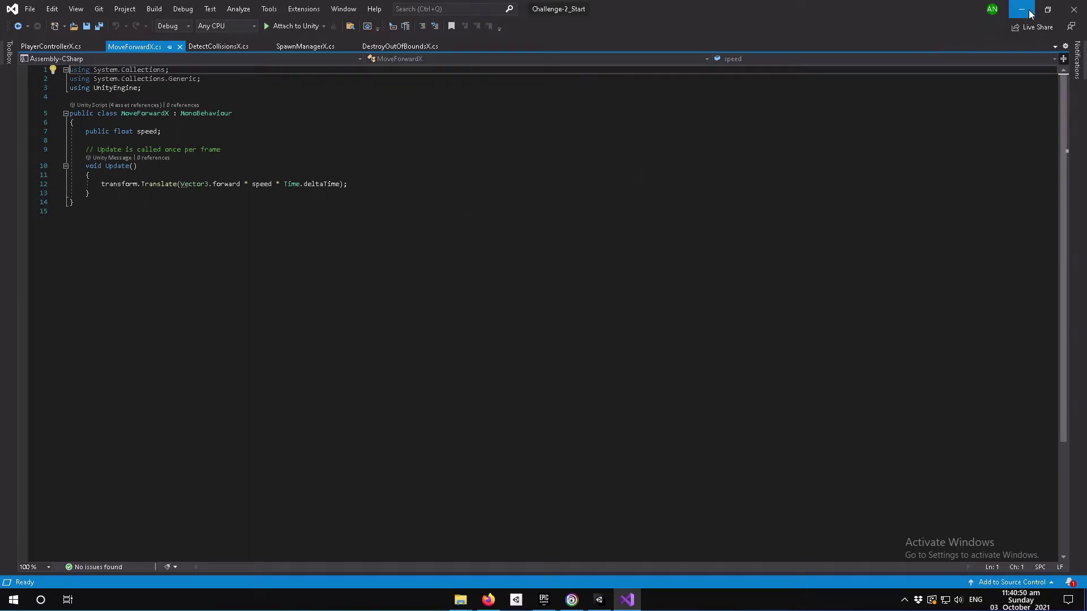
key("alt+Tab")
double_click(856, 488)
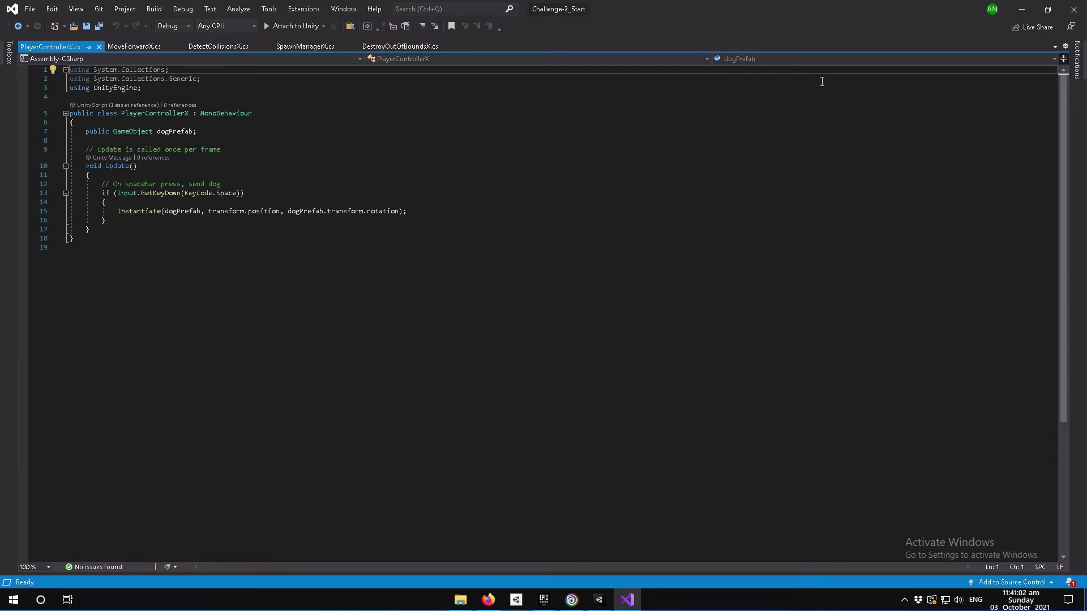
left_click(1021, 9)
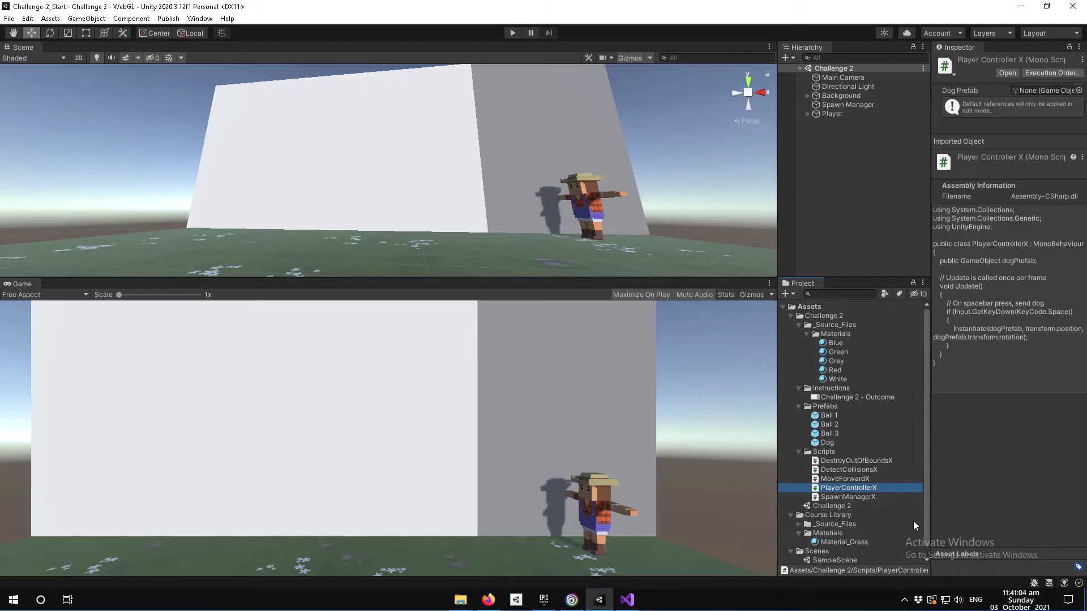
- Read the SpawnManagerX random-ball InvokeRepeating code in Visual Studio, then return to Unity
double_click(852, 495)
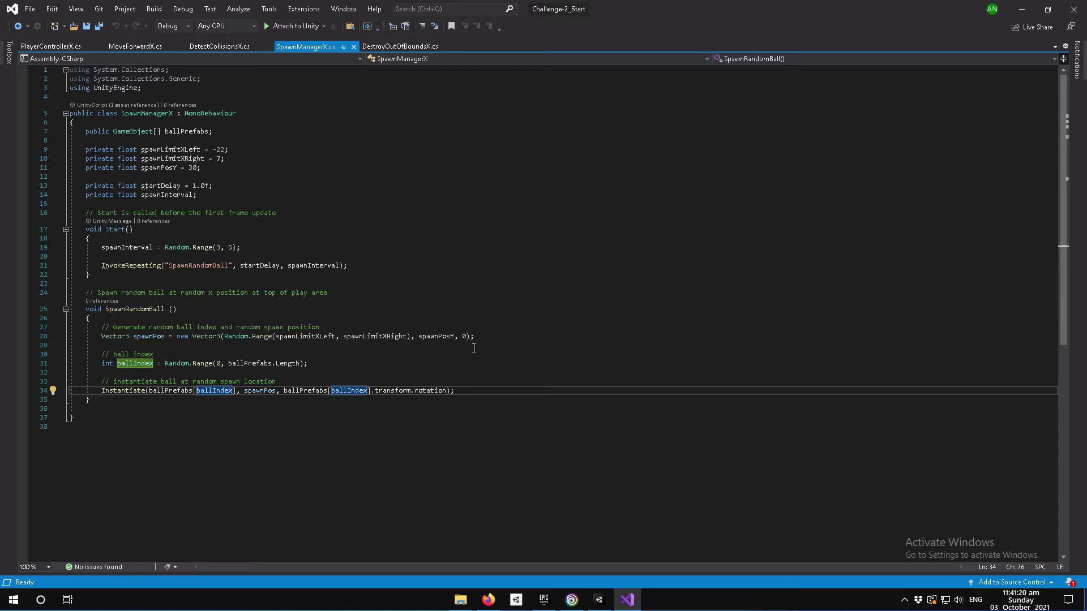
left_click(141, 408)
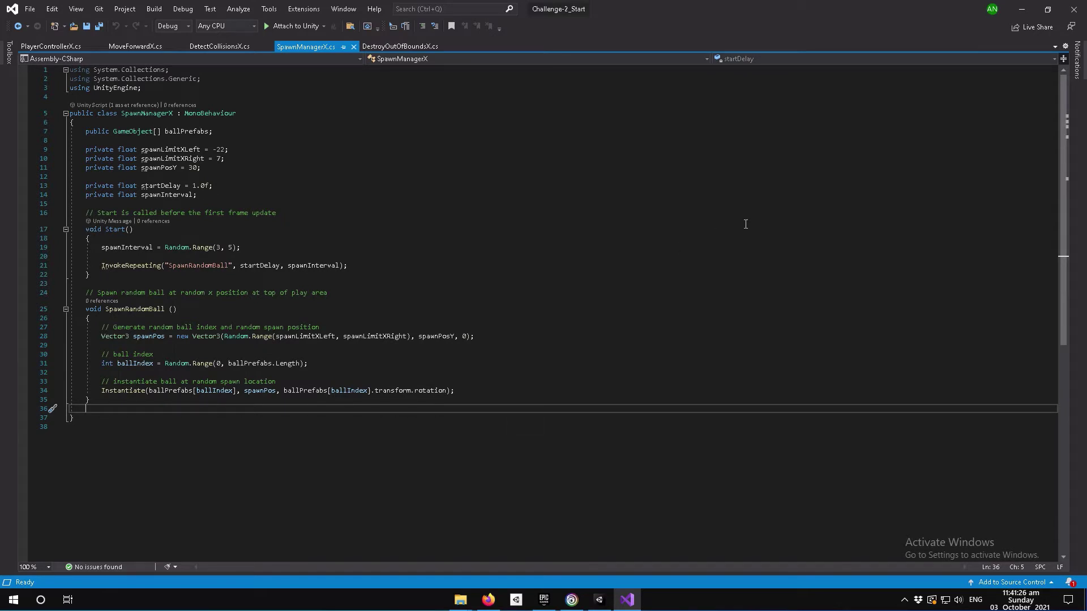
left_click(1021, 9)
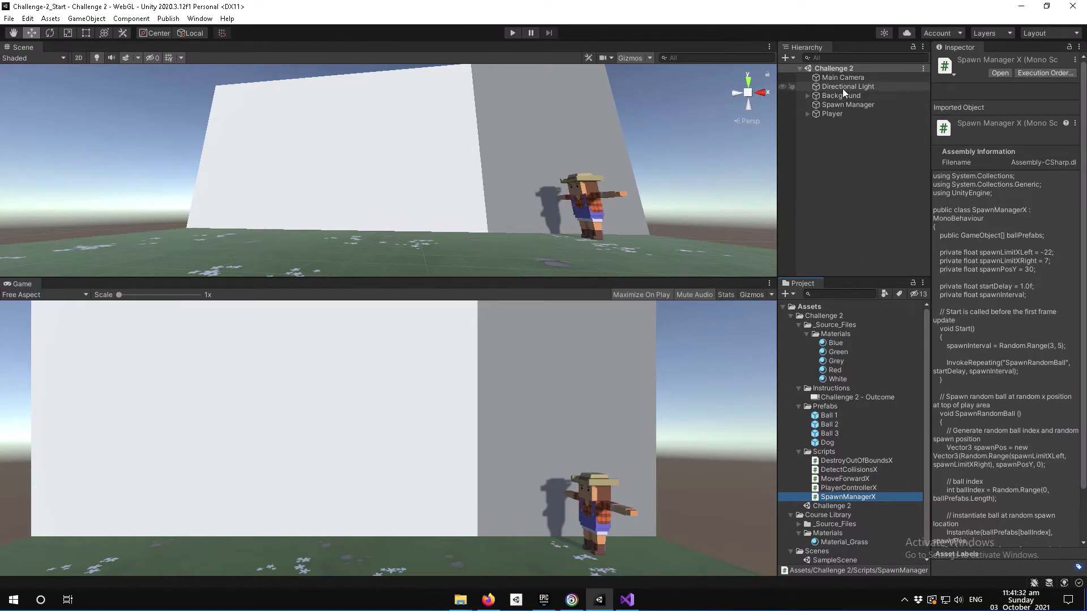
- Inspect the Spawn Manager's ball prefab list and the Ball 1 prefab's components
left_click(837, 105)
left_click(830, 113)
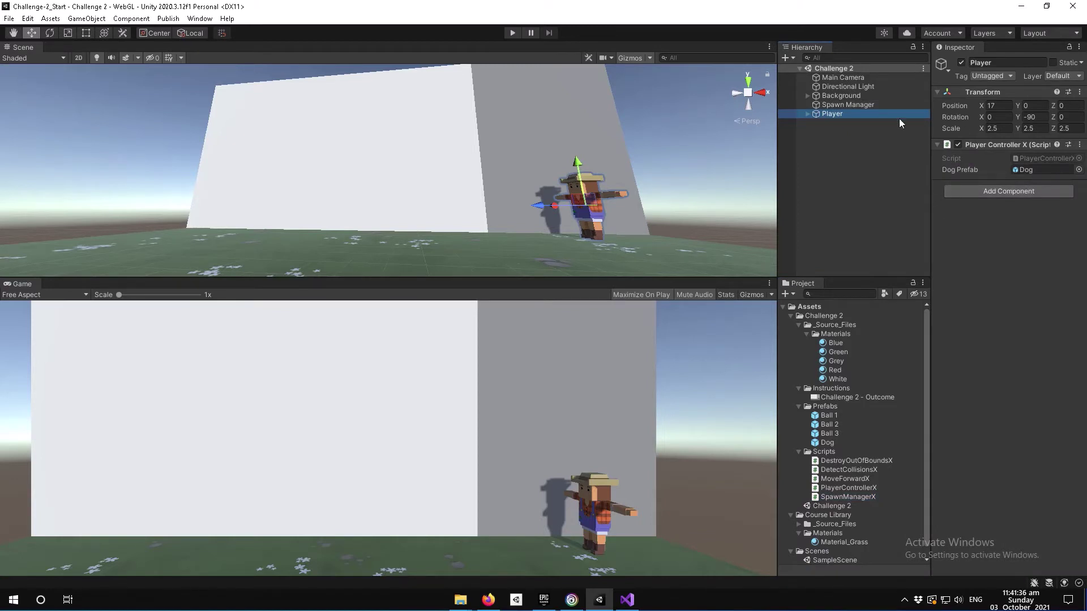
left_click(863, 105)
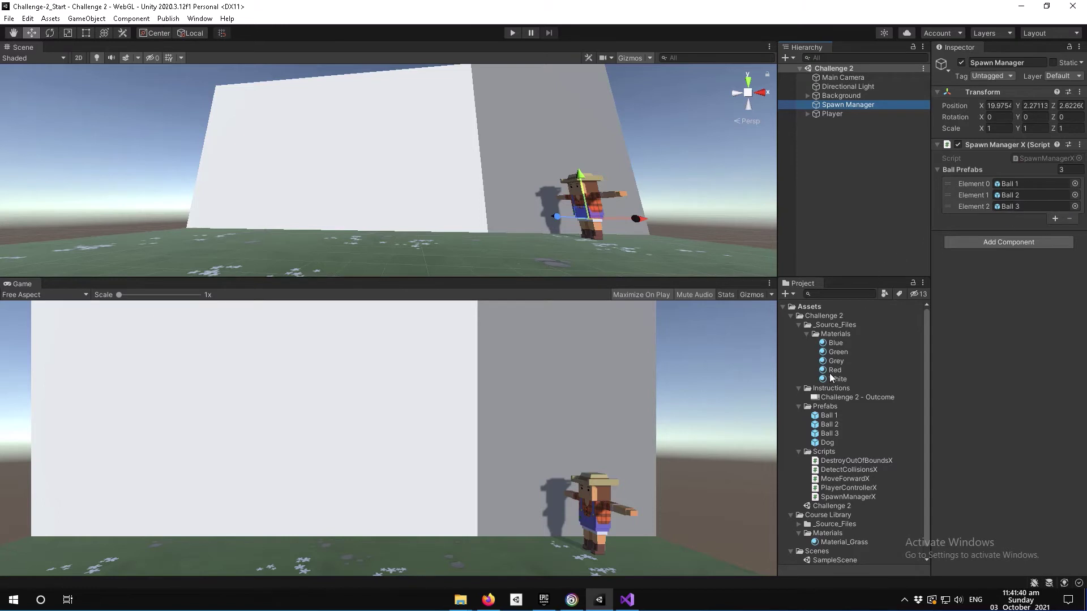
left_click(823, 416)
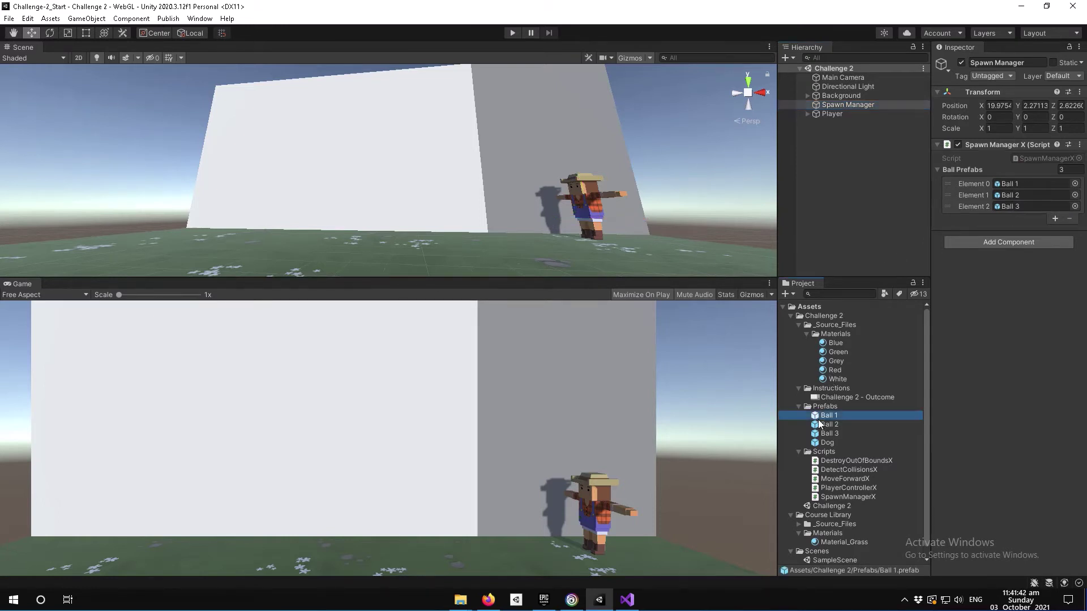
scroll(997, 297, "down", 5)
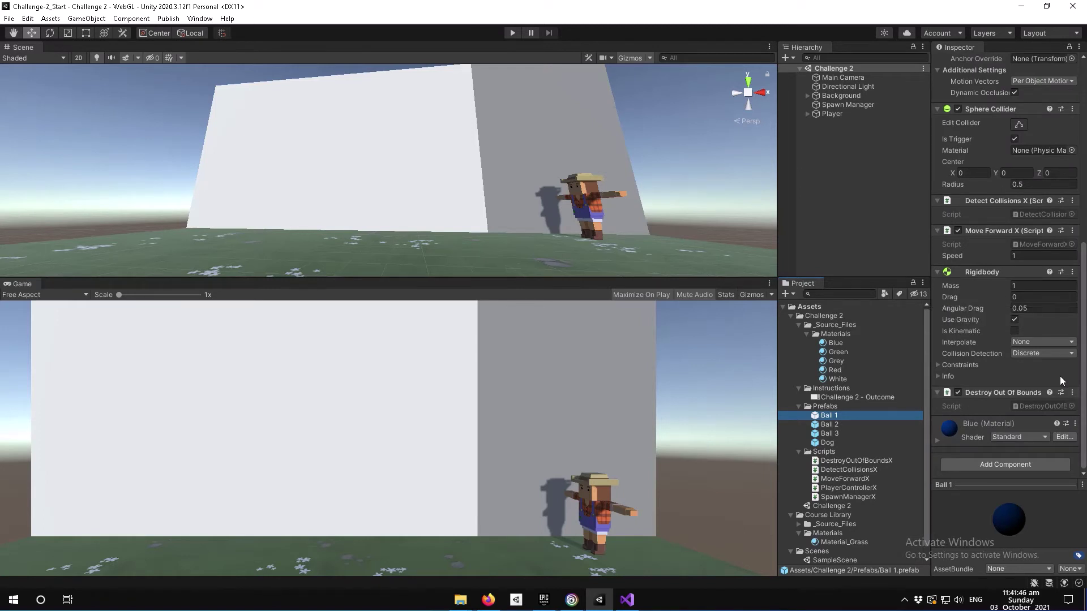
scroll(1061, 376, "up", 2)
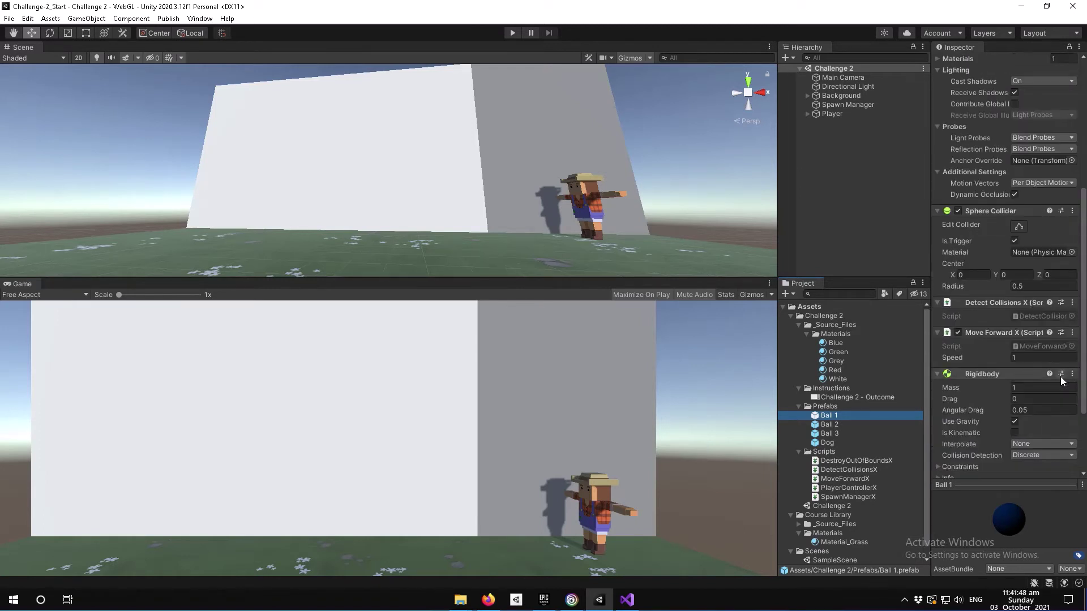
scroll(1065, 379, "up", 2)
scroll(1061, 378, "up", 2)
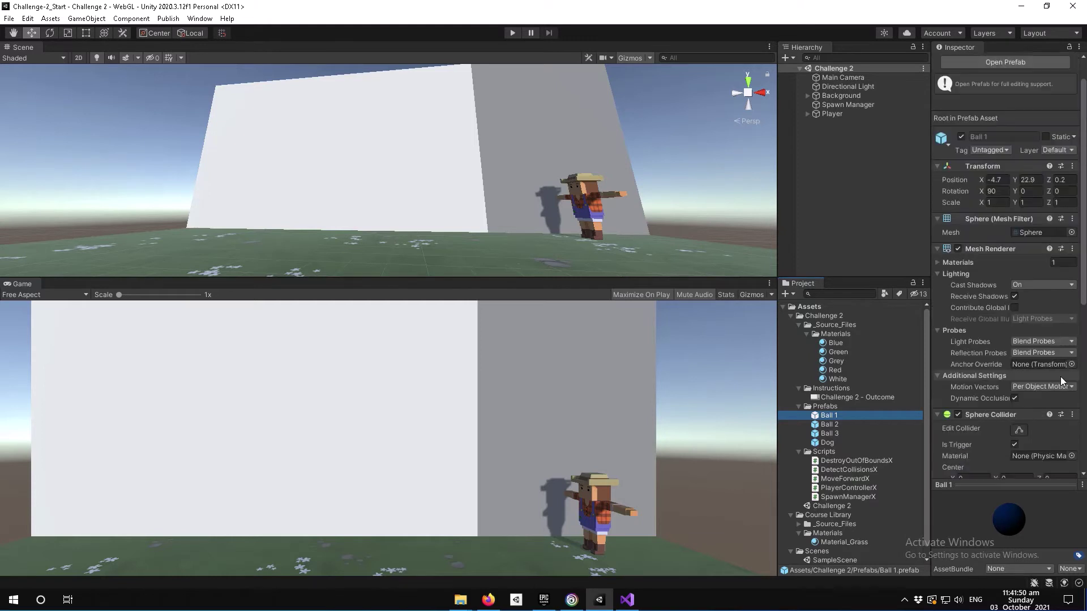
scroll(1061, 378, "up", 1)
scroll(1060, 379, "down", 4)
scroll(1060, 376, "down", 4)
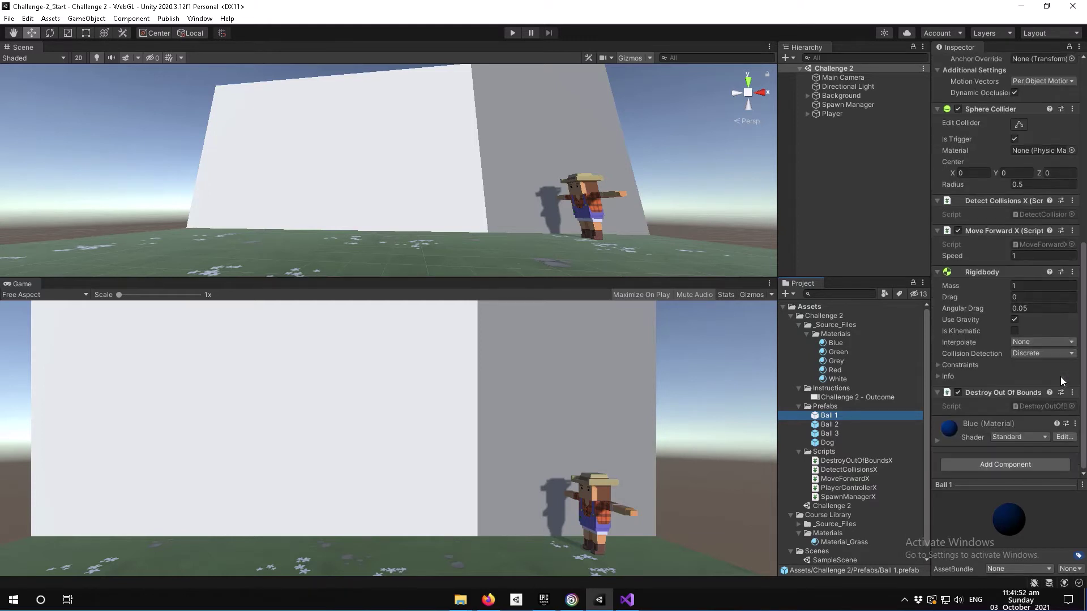
- Review the Ball 2 and Ball 3 prefabs' components in the Inspector
left_click(864, 425)
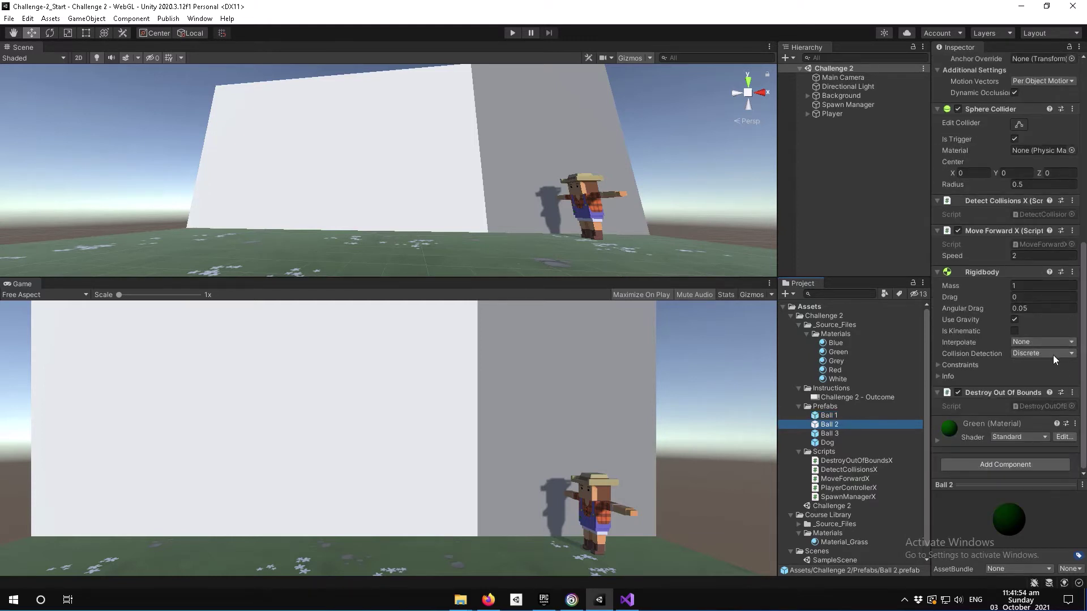
scroll(1054, 359, "up", 2)
scroll(1054, 360, "up", 1)
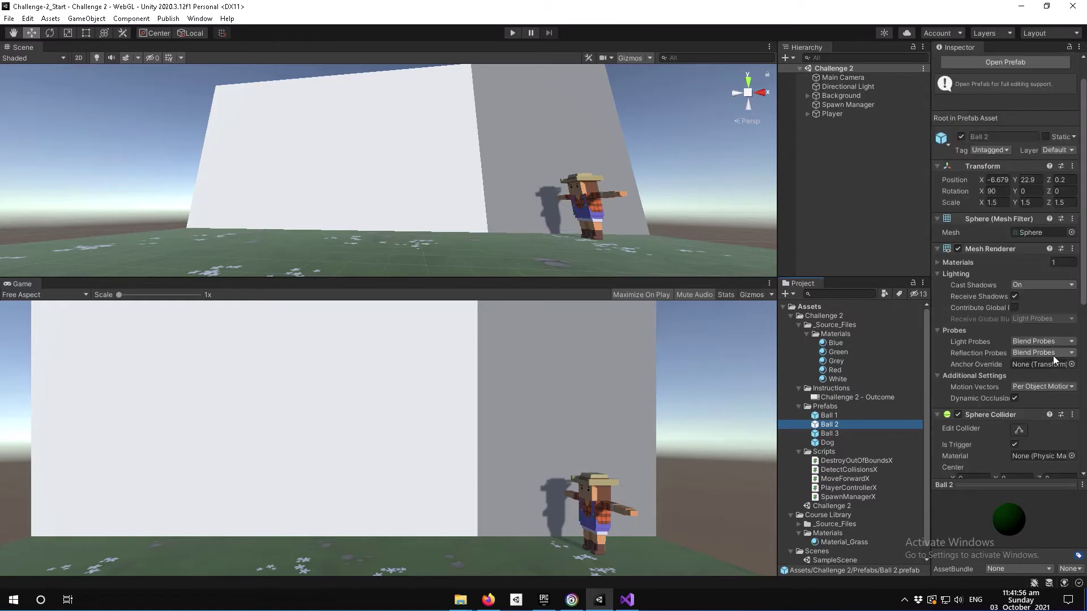
scroll(1053, 355, "down", 4)
scroll(1053, 356, "down", 2)
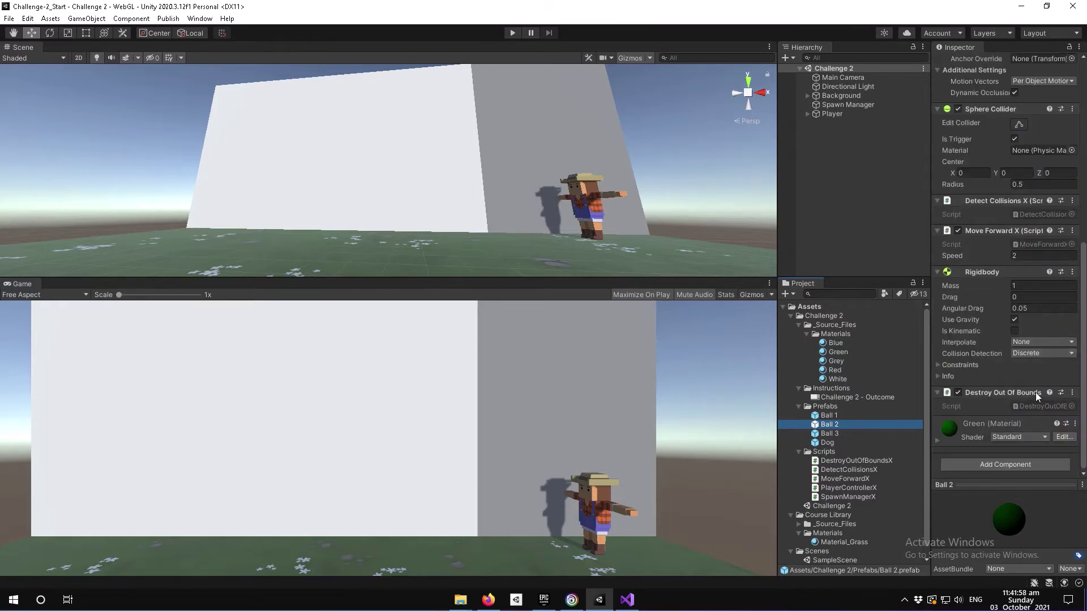
left_click(828, 433)
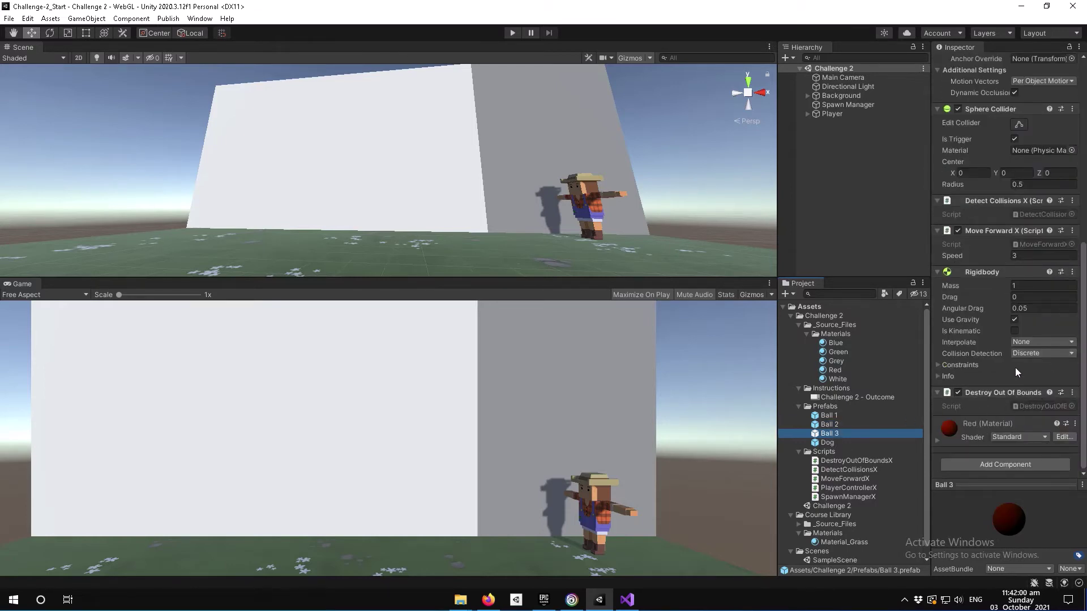
scroll(1016, 368, "up", 1)
scroll(1038, 368, "up", 2)
scroll(1038, 368, "down", 1)
scroll(1038, 368, "down", 2)
scroll(1038, 368, "up", 2)
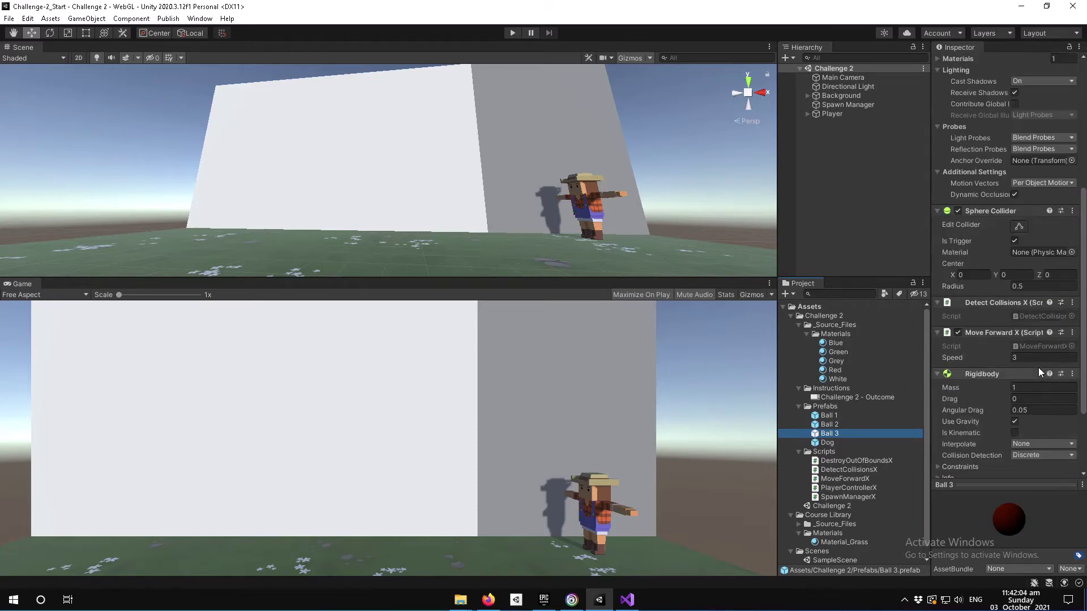
scroll(1038, 368, "up", 3)
- Inspect the Dog prefab's trigger Box Collider, Move Forward X speed 30 and Destroy Out Of Bounds
left_click(830, 443)
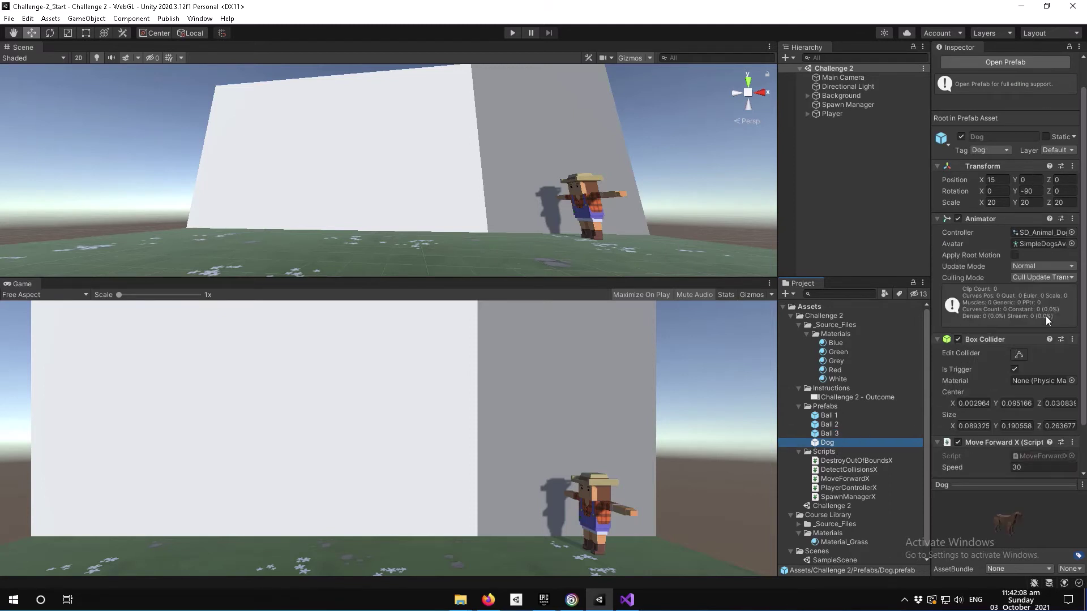
scroll(1044, 317, "down", 2)
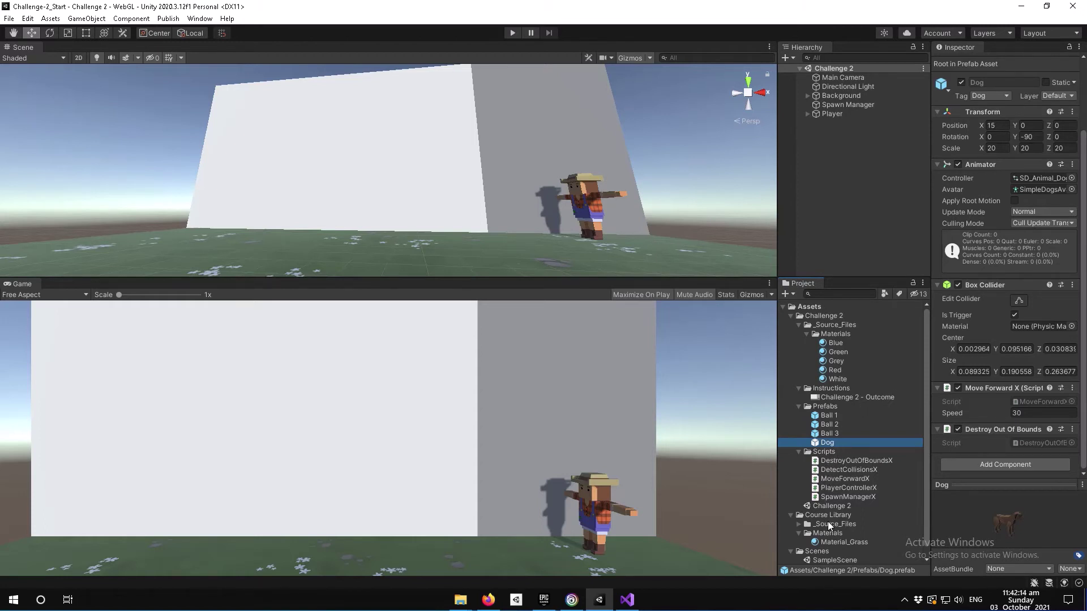
scroll(828, 522, "down", 1)
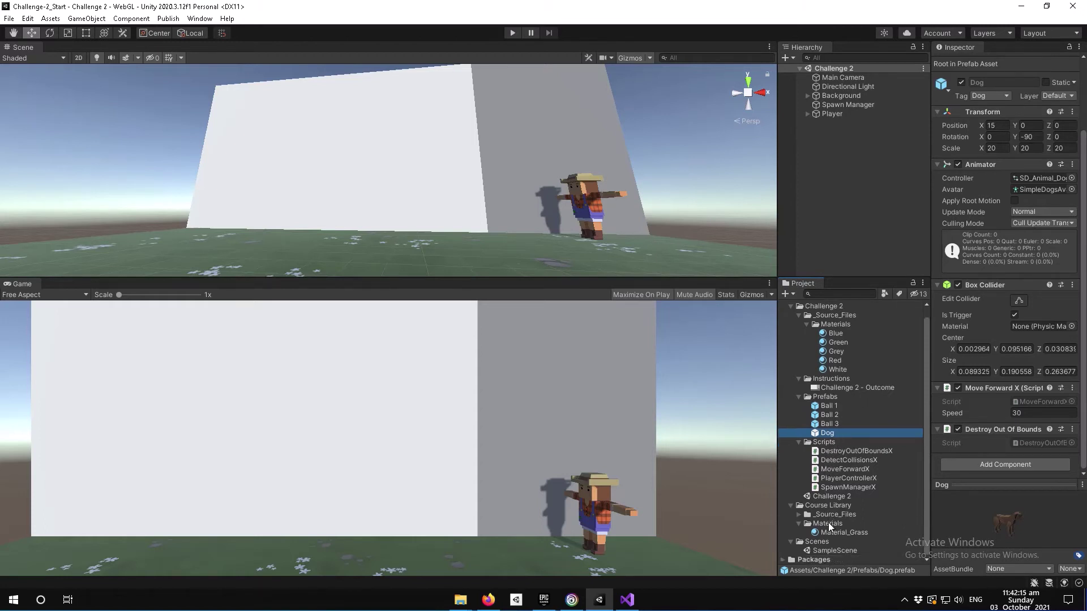
- Expand Player > Farmer > Hips_jnt to view the character mesh, reselect Player, and enter Play mode
left_click(830, 114)
left_click(806, 113)
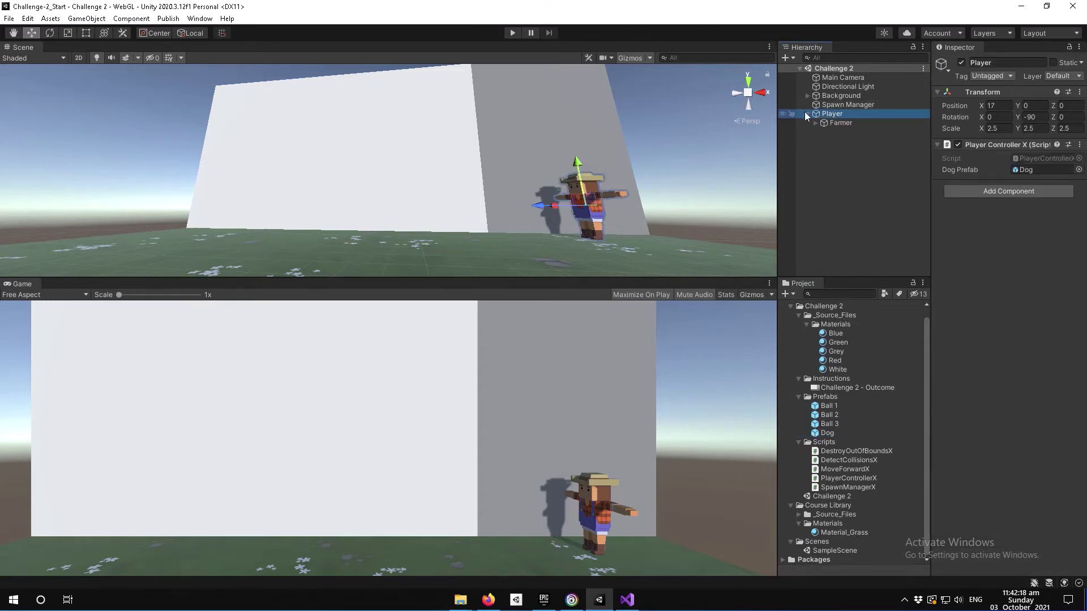
left_click(827, 122)
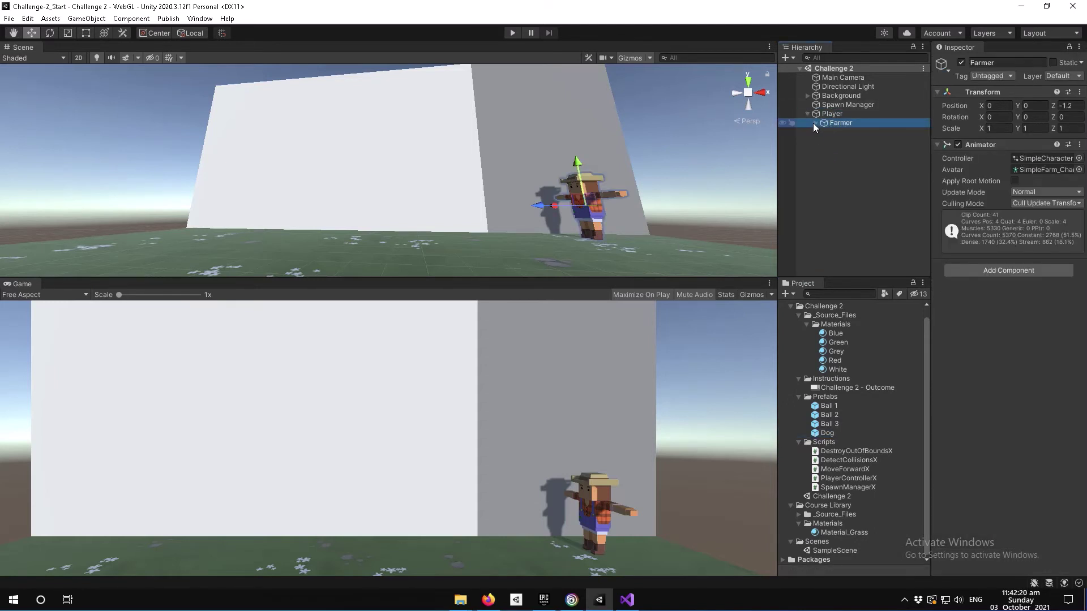
left_click(814, 124)
left_click(838, 130)
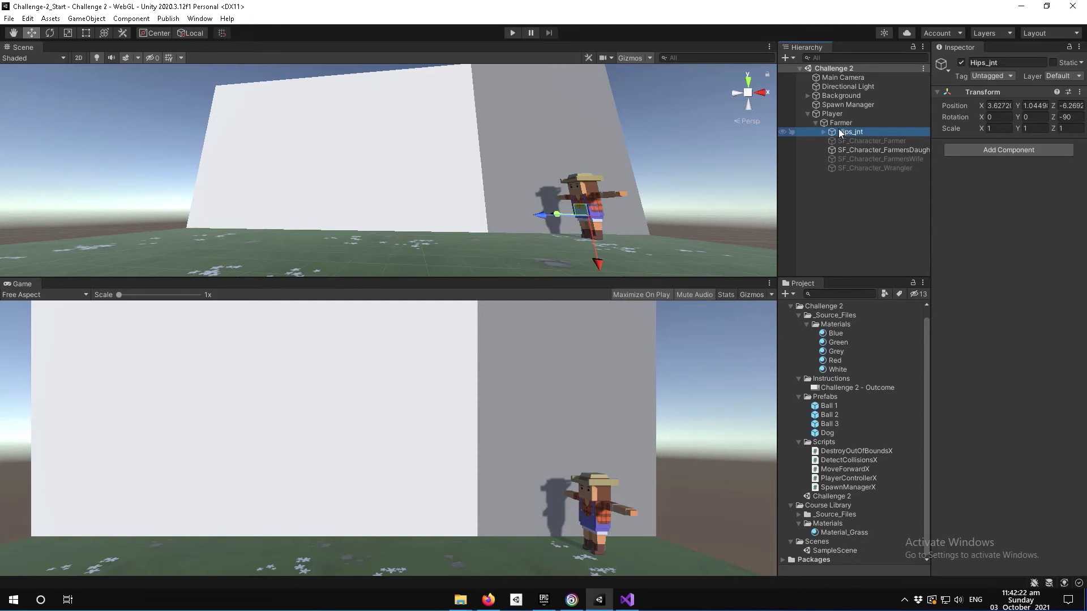
left_click(823, 132)
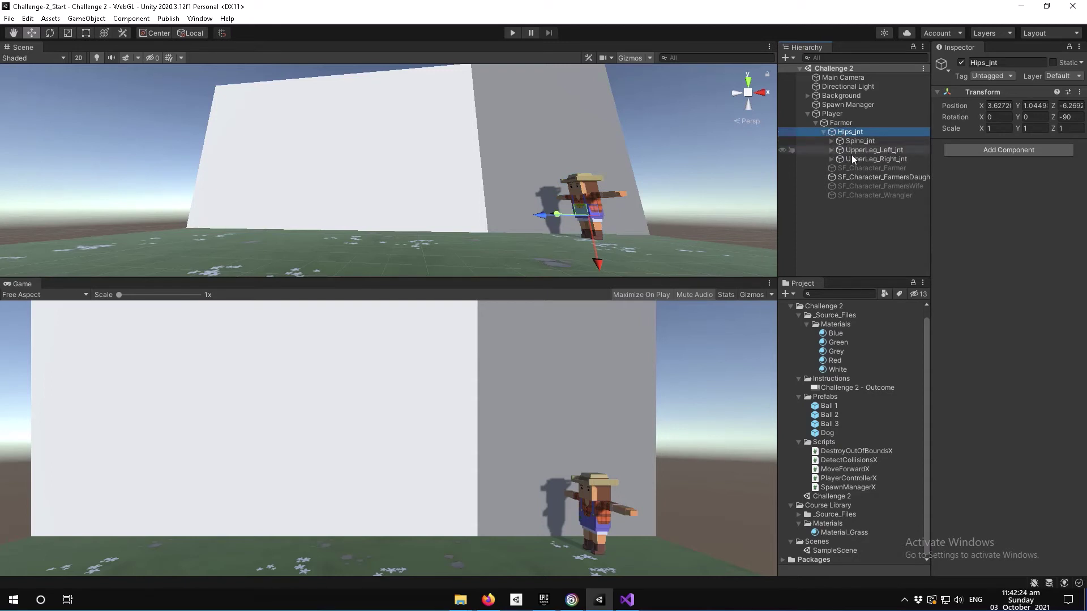
left_click(855, 178)
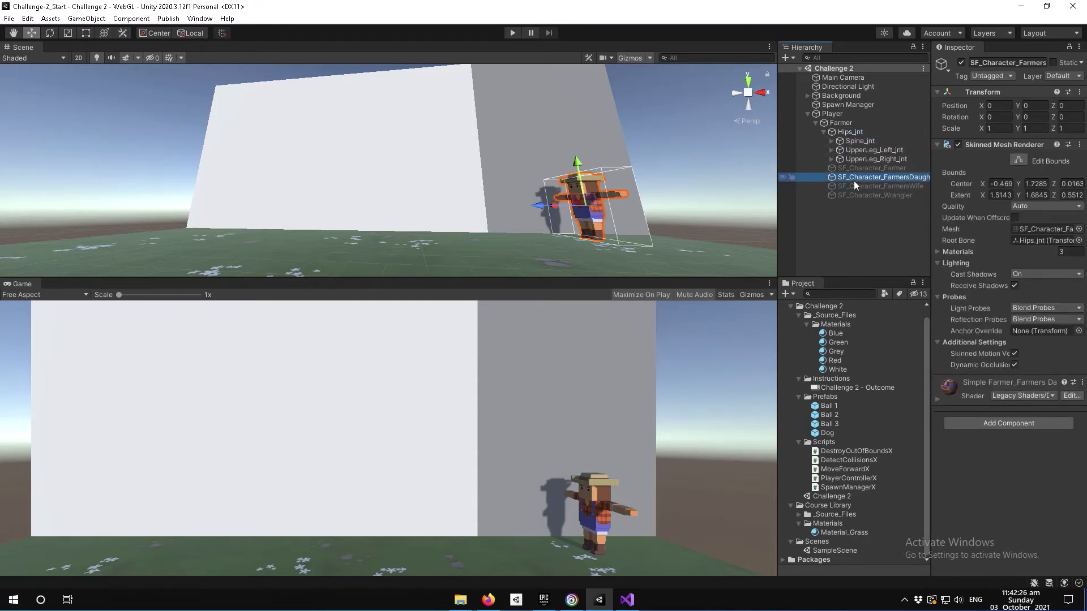
left_click(836, 115)
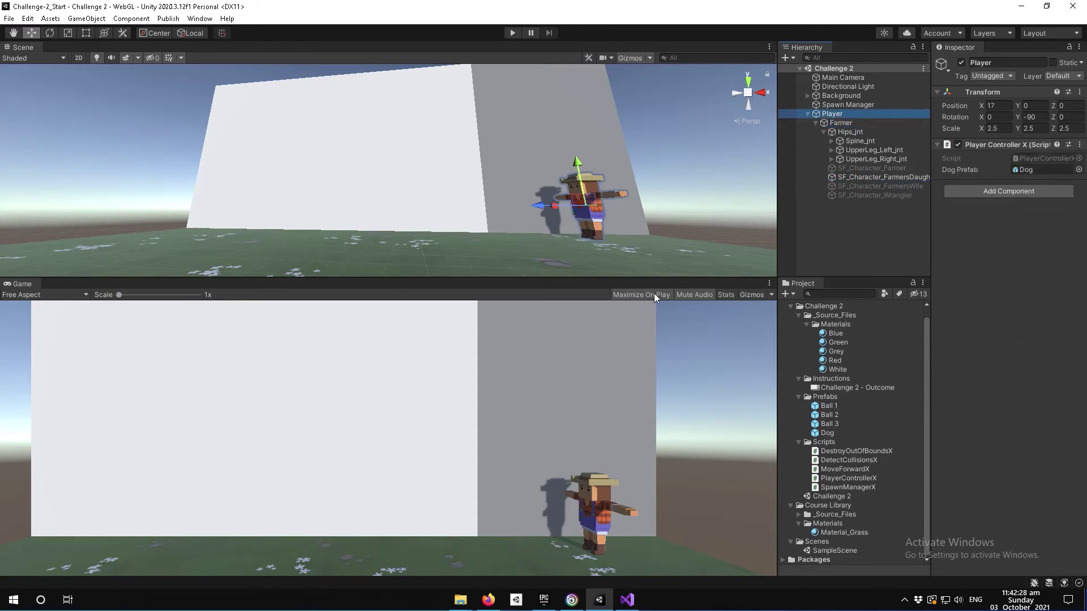
left_click(512, 33)
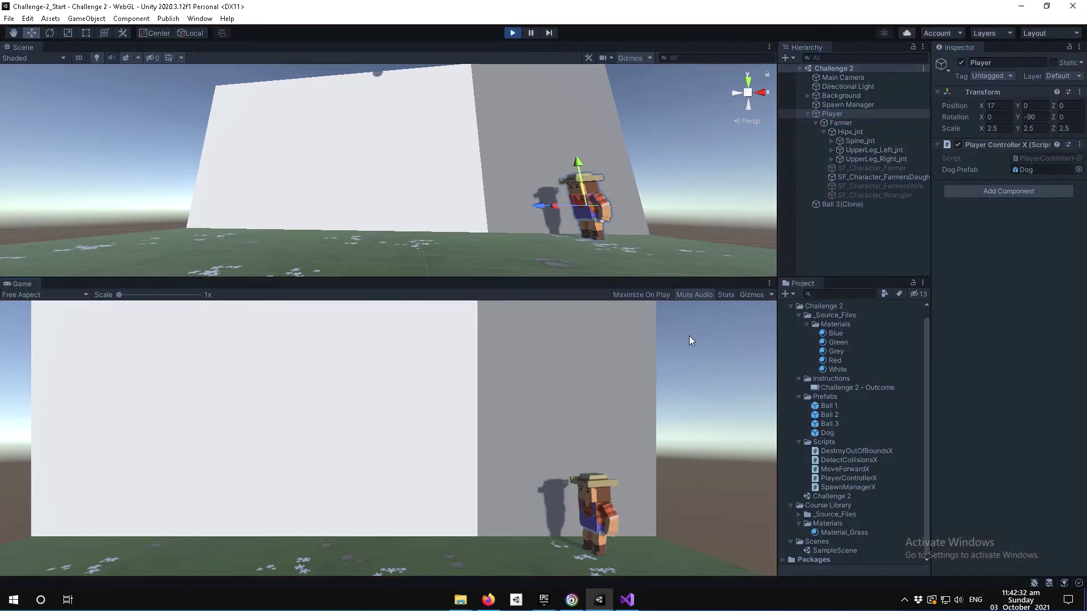
- Launch six dogs with Space while balls fall, then stop play mode
key("space")
key("space")
key("space")
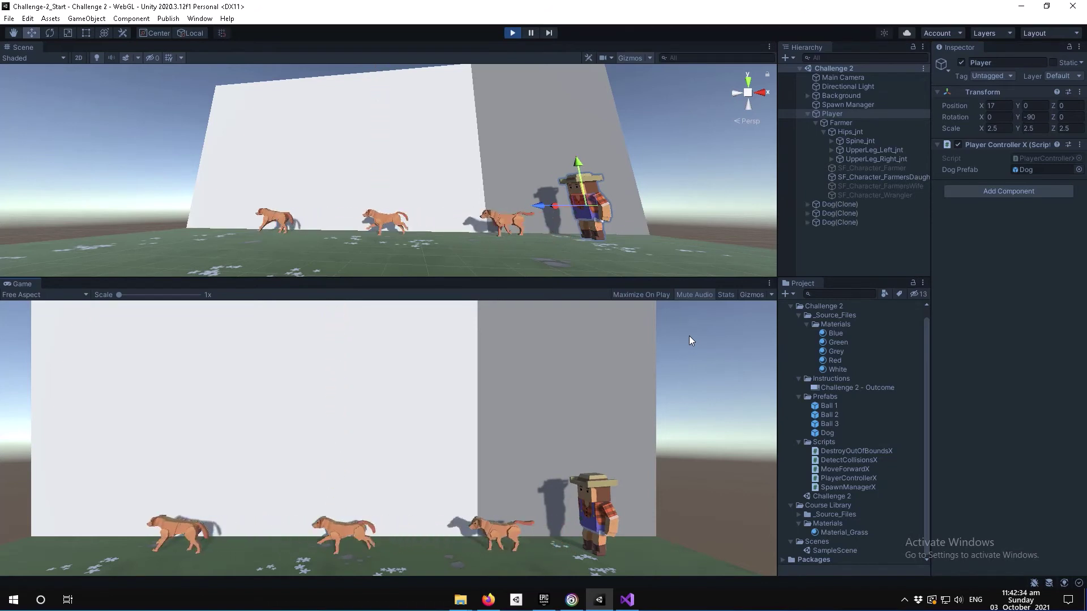
key("space")
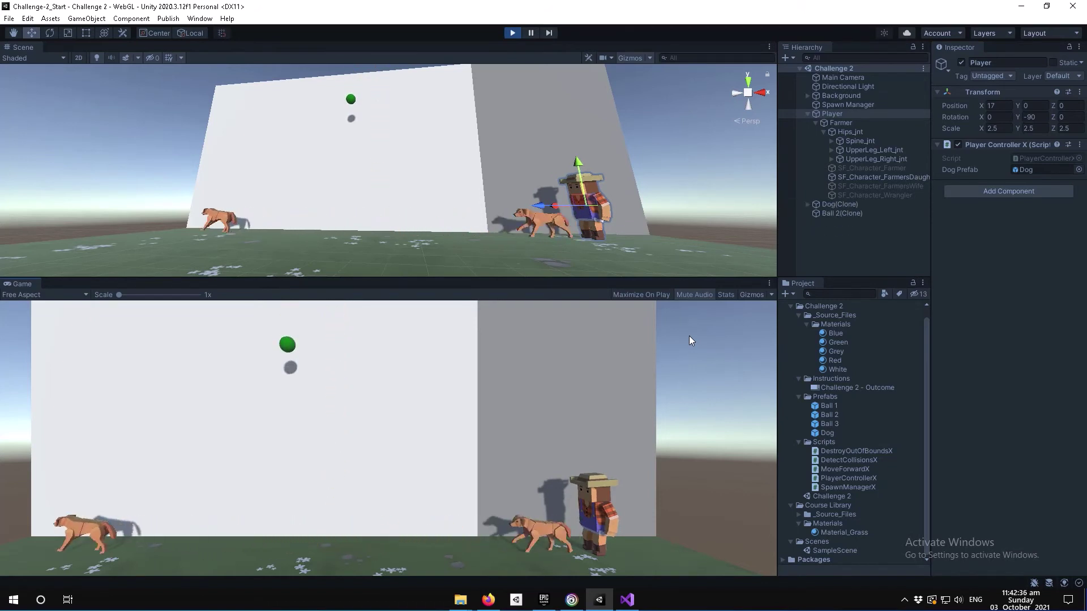
key("space")
key("space")
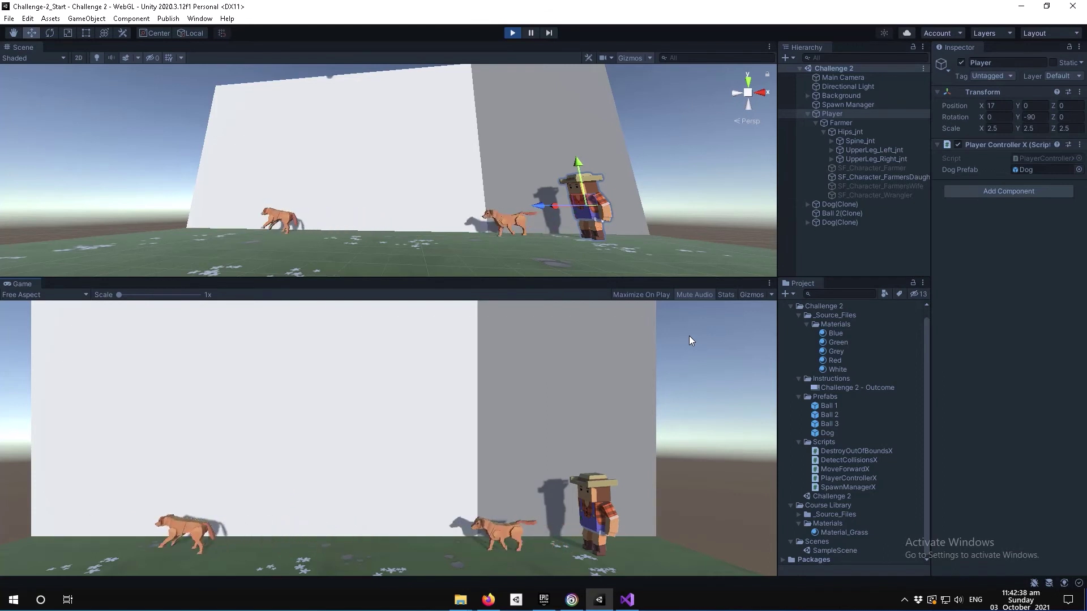
key("space")
key("space")
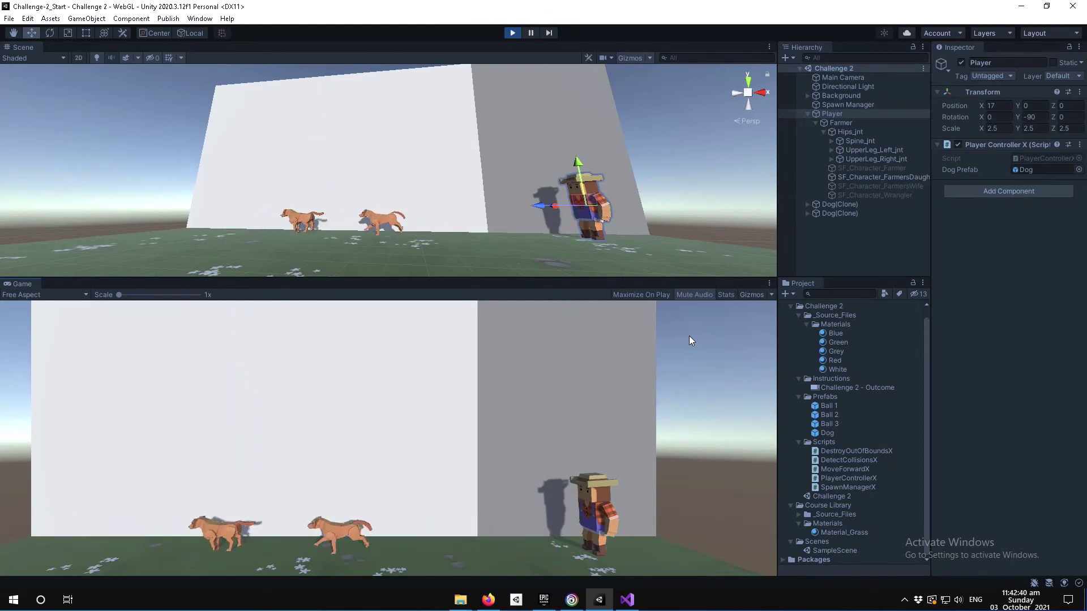
key("space")
key("space")
key("space")
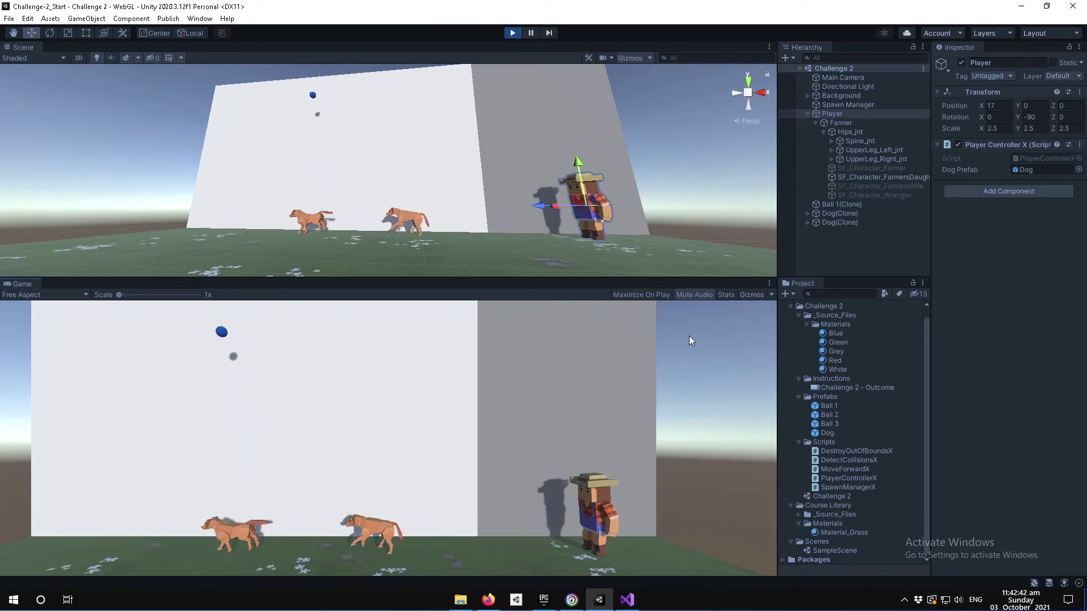
key("space")
key("space")
key("space")
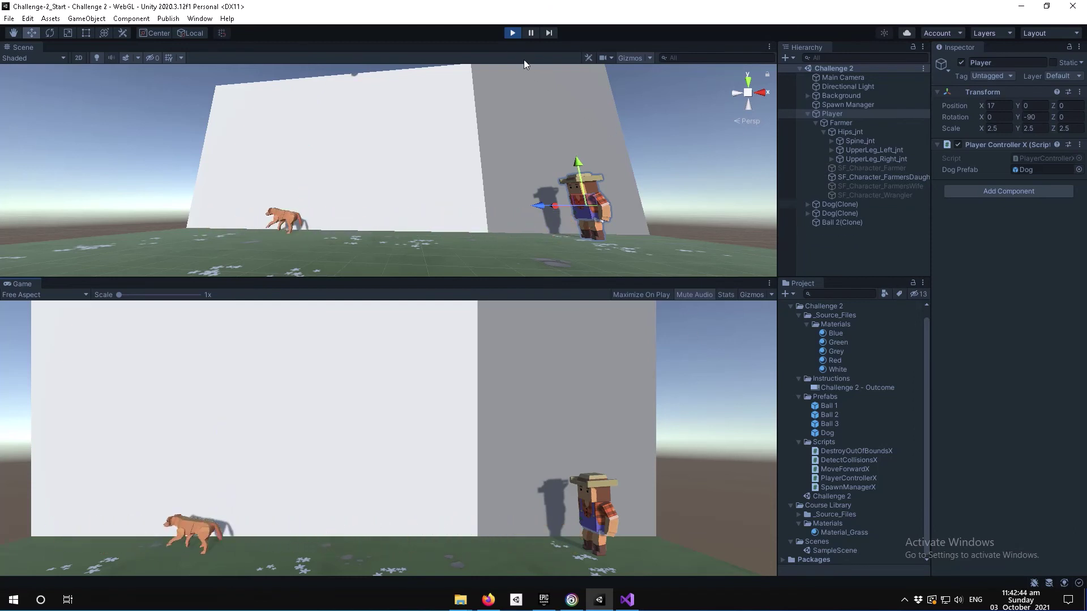
left_click(513, 35)
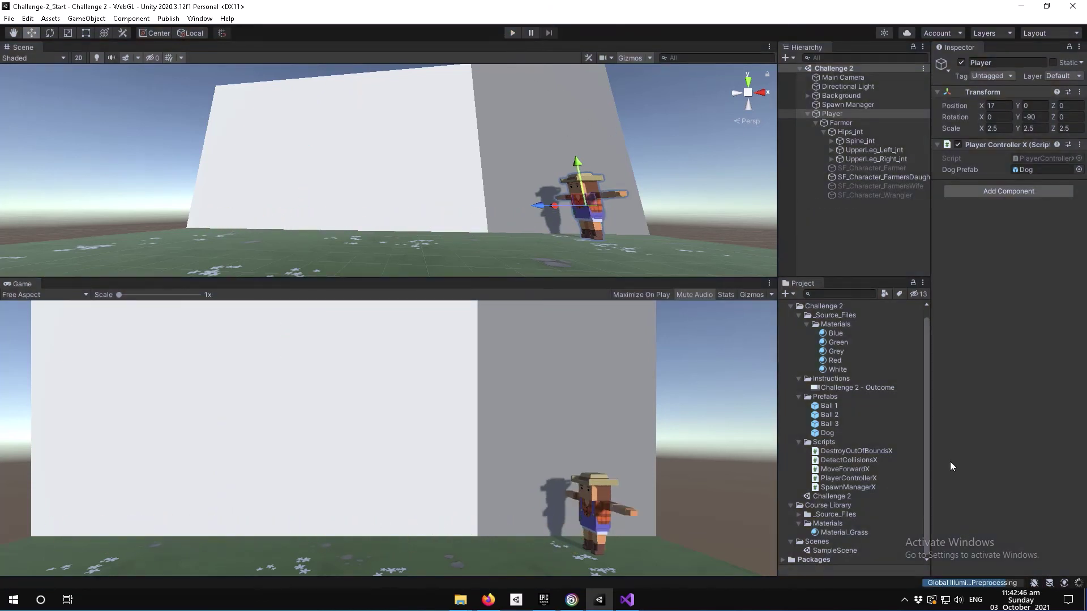
left_click(831, 436)
double_click(830, 435)
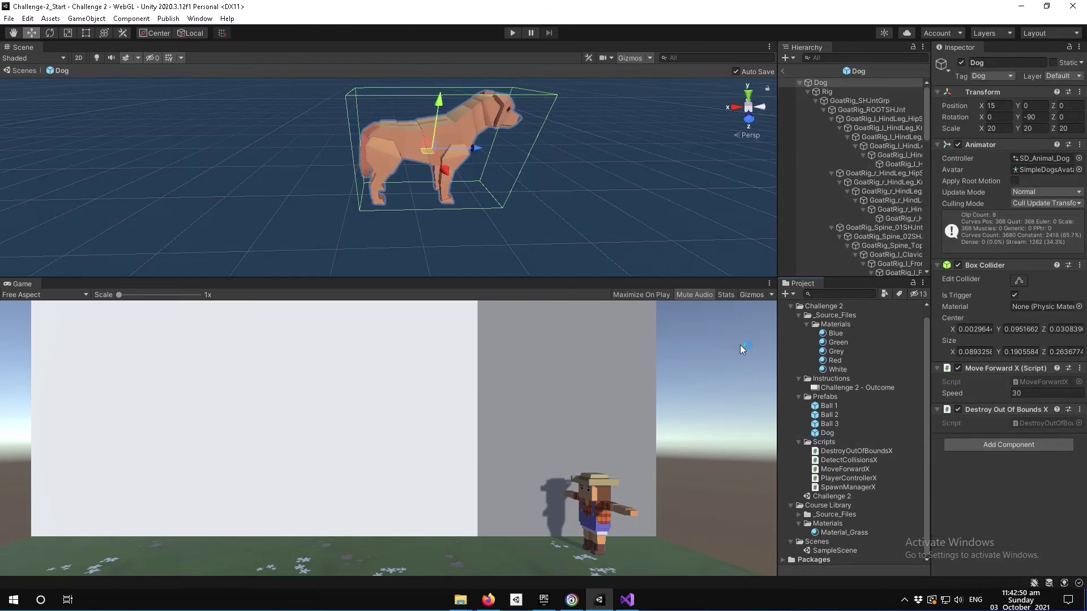
mouse_move(582, 172)
left_mouse_down("alt")
mouse_move(382, 132)
mouse_move(125, 134)
mouse_move(68, 165)
left_mouse_up("alt")
scroll(68, 166, "down", 5)
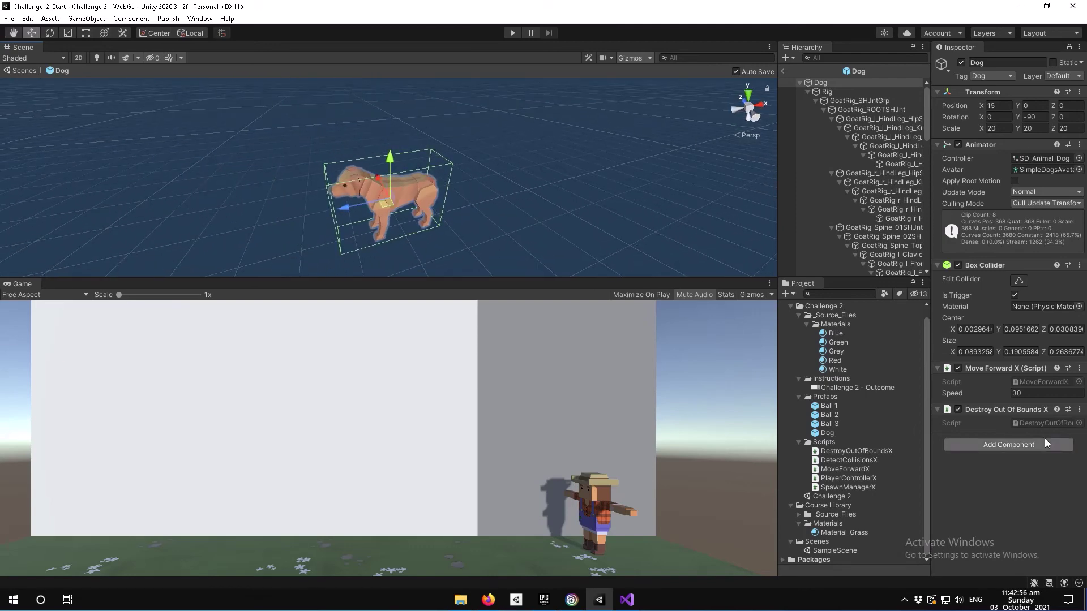
left_click(1019, 281)
mouse_move(452, 238)
left_mouse_down("alt")
mouse_move(576, 239)
mouse_move(779, 183)
left_mouse_up("alt")
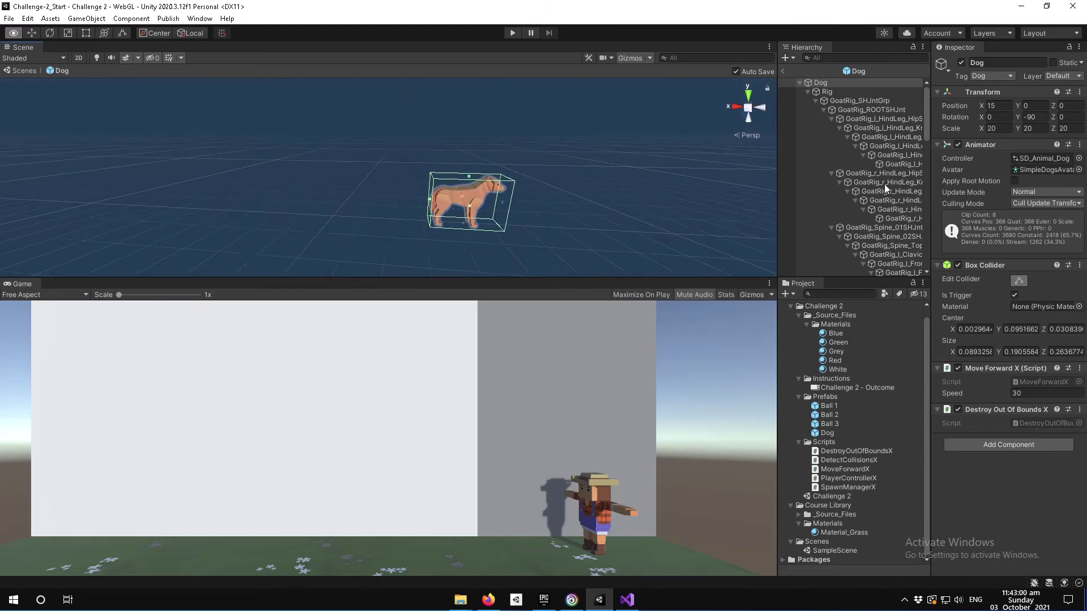
mouse_move(194, 197)
left_mouse_down("alt")
mouse_move(229, 159)
mouse_move(82, 148)
mouse_move(714, 147)
mouse_move(333, 197)
left_mouse_up("alt")
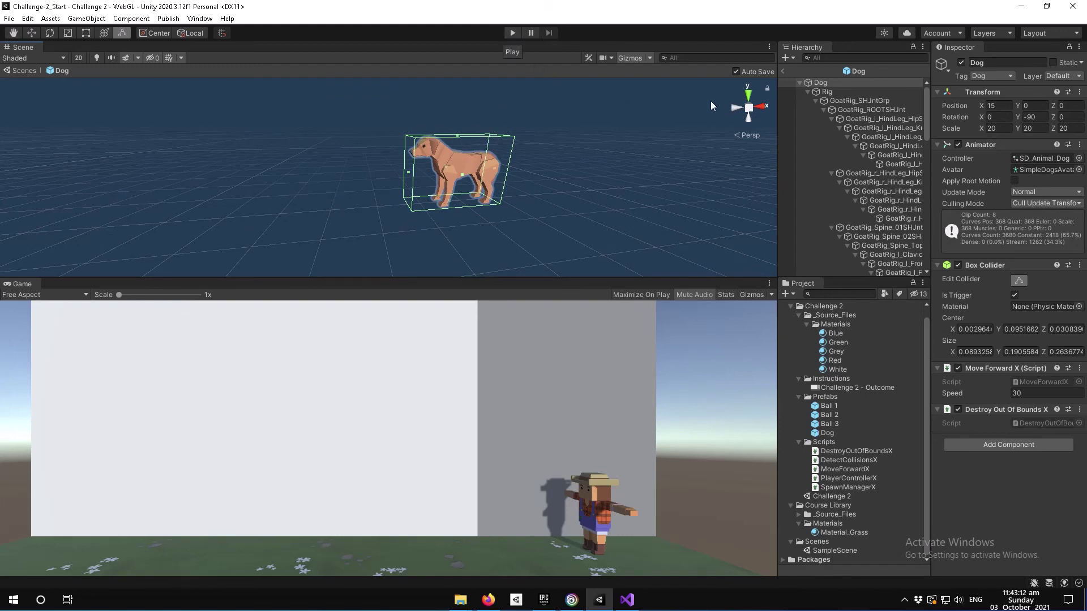
left_click(784, 72)
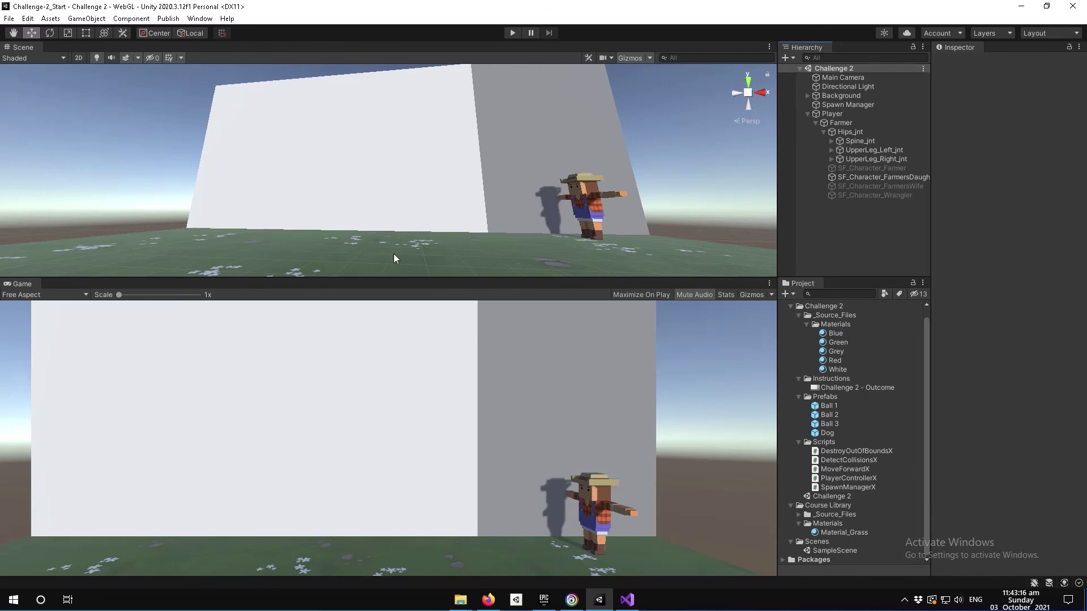
key("alt")
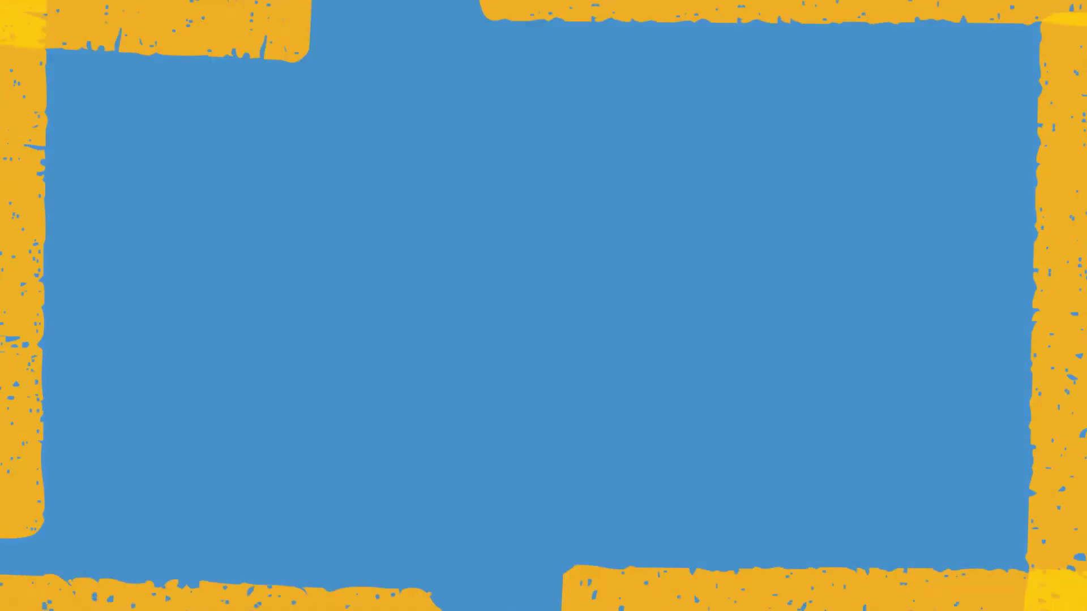